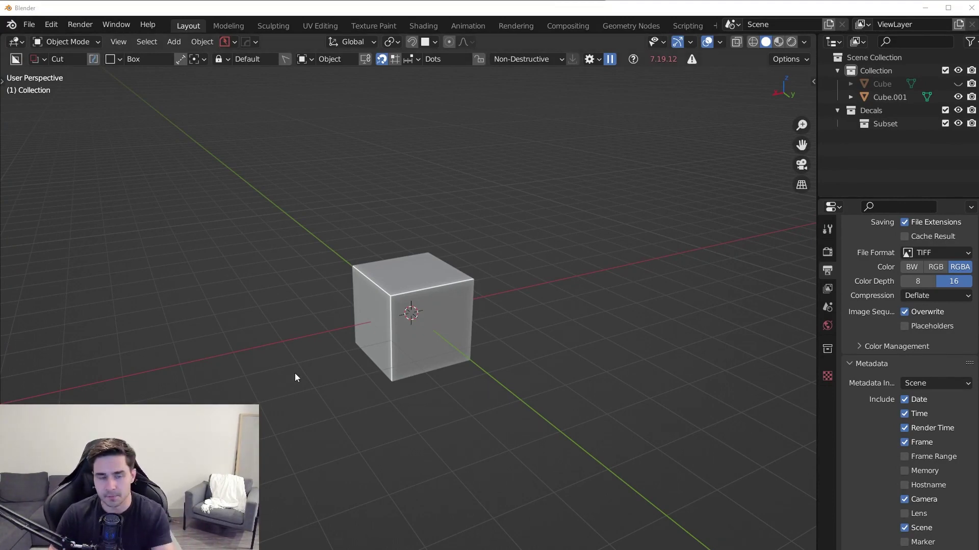
middle_click_drag(409, 311, 384, 317)
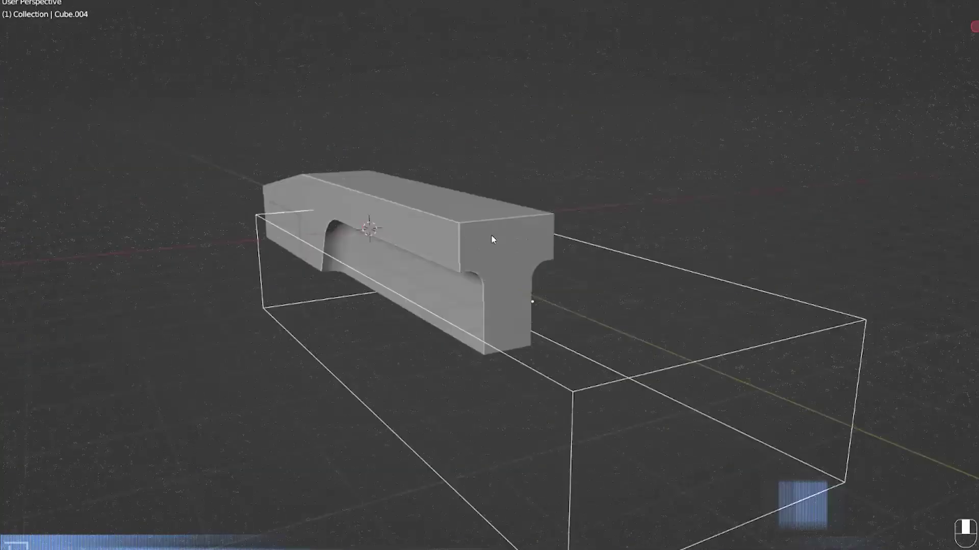
key("Tab")
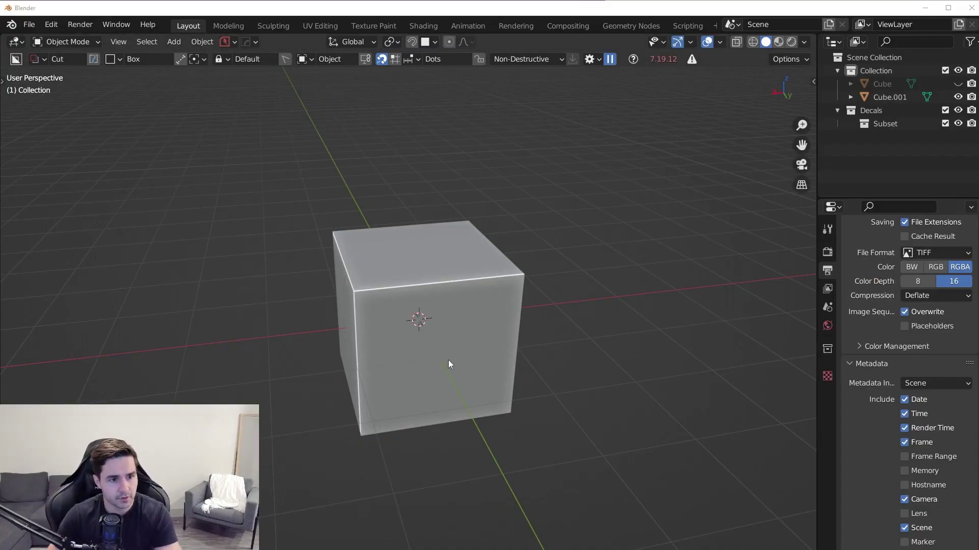
- Replace the cube with a new cylinder of 100 vertices and apply Sharpen to it
key("Delete")
key("shift+a")
mouse_move(492, 234)
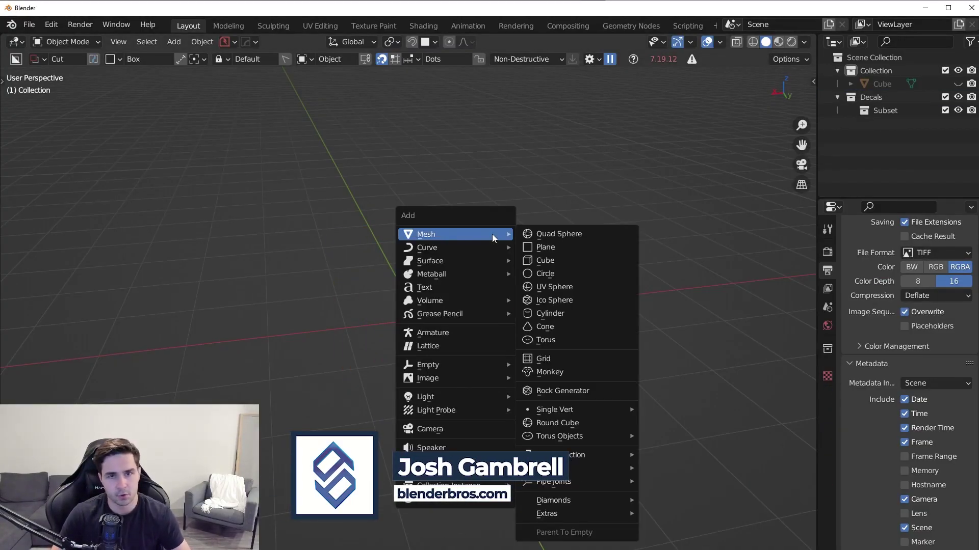
left_click(585, 314)
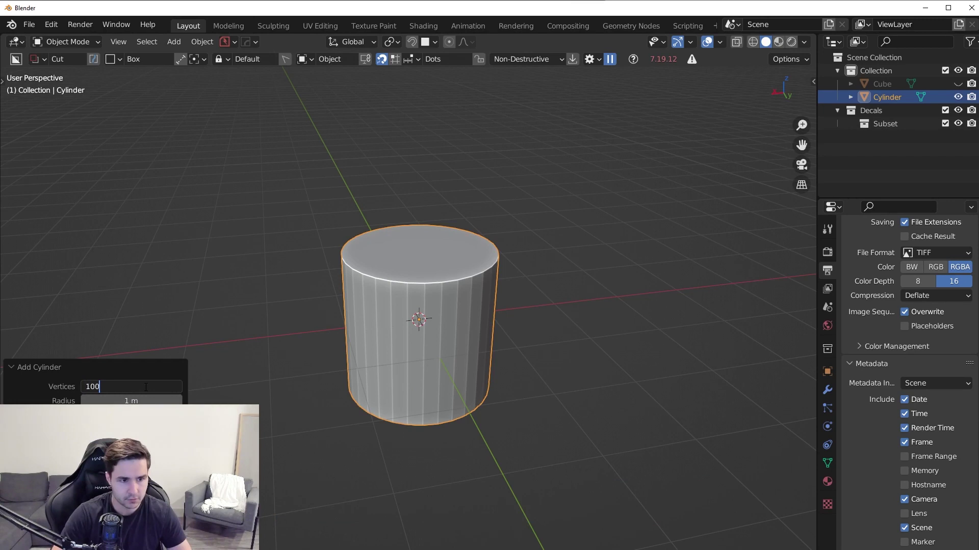
key("Return")
key("q")
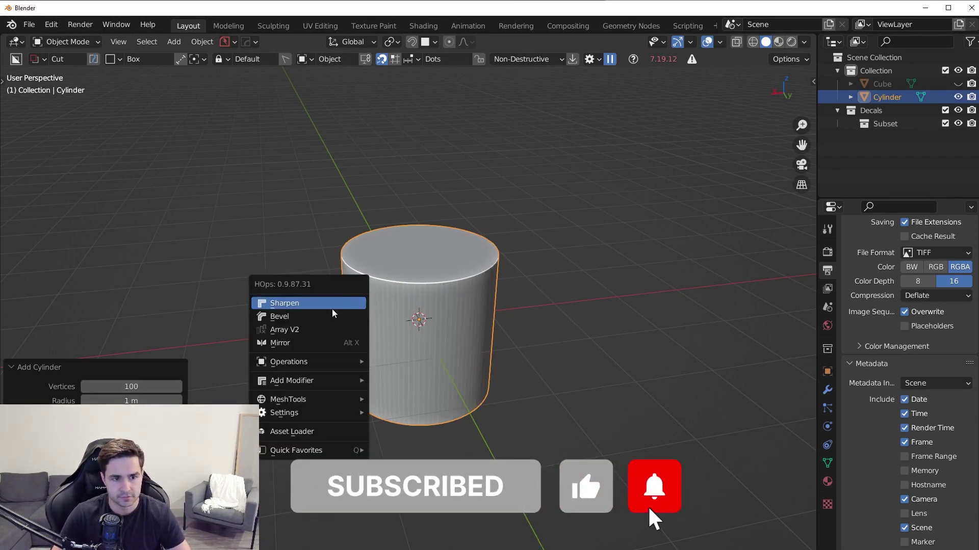
left_click(332, 306)
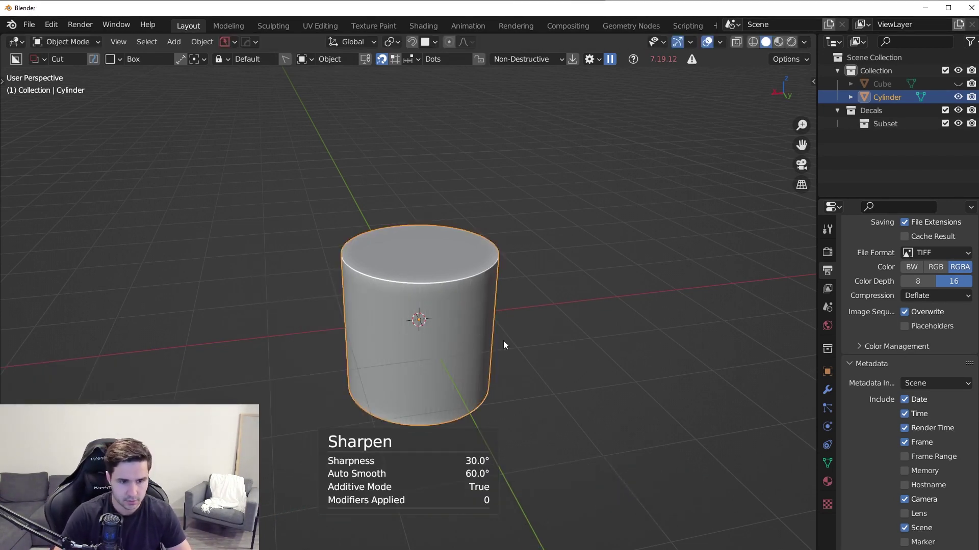
- Rotate the cylinder's entire mesh 90° around the Y axis in Edit Mode so it lies horizontally
key("Tab")
left_click(635, 363)
key("r")
key("y")
key("9")
key("0")
key("Return")
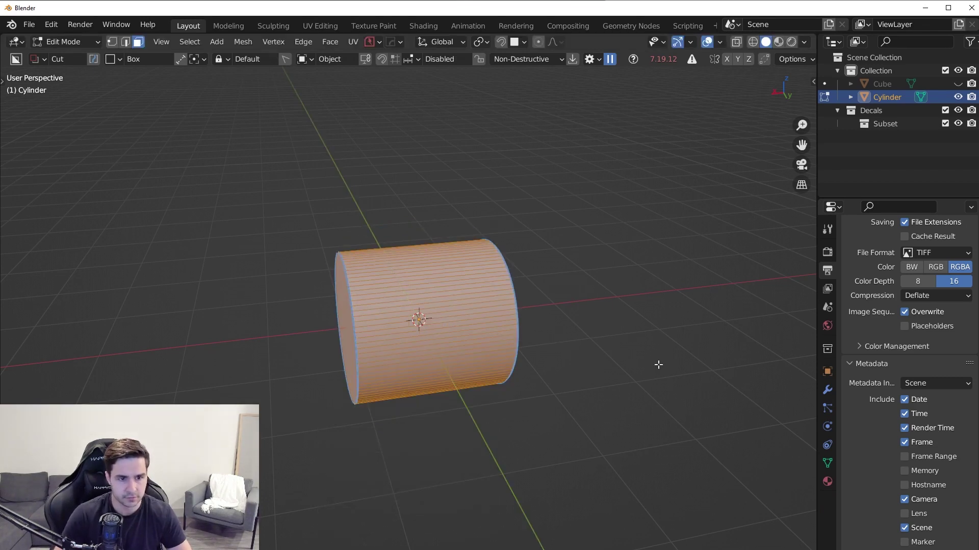
- Stretch the cylinder mesh along X to roughly twice its length and return to Object Mode
key("s")
key("x")
left_click(704, 423)
key("Tab")
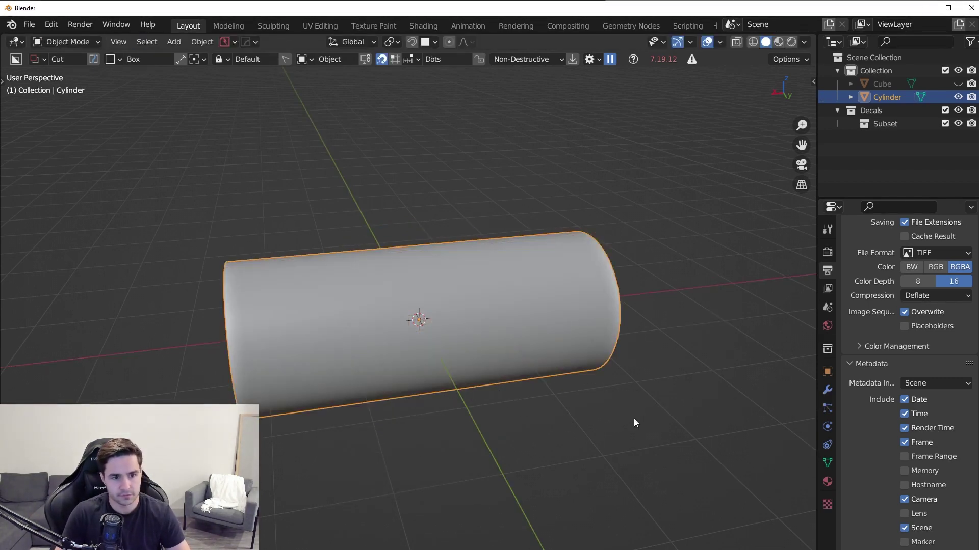
- Duplicate the cylinder upward along Z and rotate the copy about -39° around global Z
key("shift+d")
key("z")
key("r")
key("z")
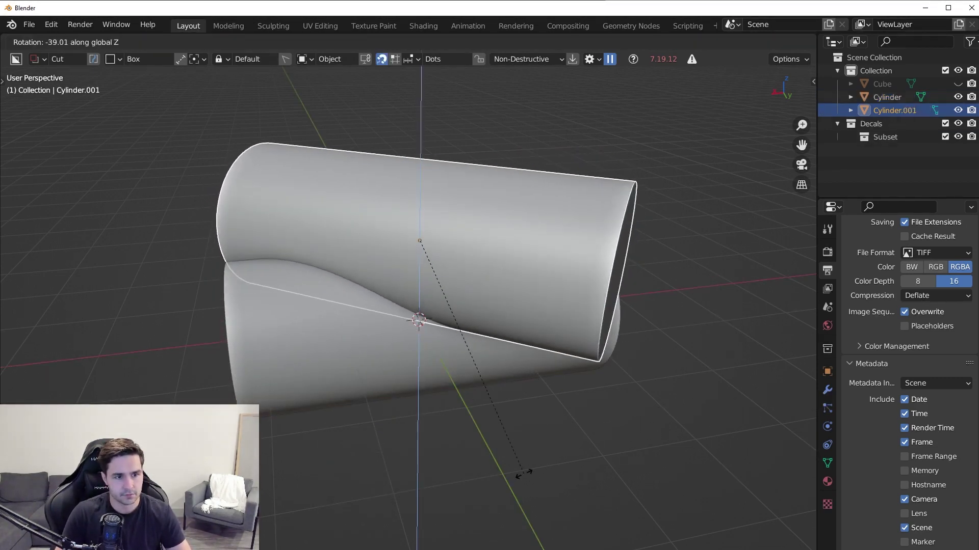
left_click(523, 473)
- Lengthen the duplicated cylinder along its own axis and adjust its rotation around global Z
middle_click_drag(621, 437, 429, 430)
key("s")
key("z")
key("z")
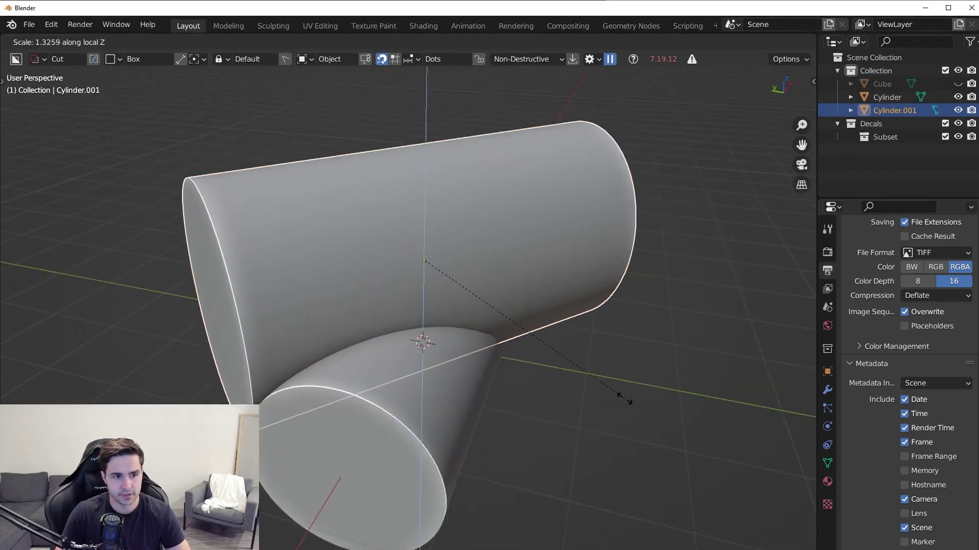
left_click(714, 397)
middle_click_drag(714, 396, 598, 372)
key("r")
key("z")
left_click(530, 416)
- Rescale the original cylinder along X until it is clearly shorter than the crossing duplicate
left_click(606, 367)
key("s")
key("x")
left_click(651, 381)
key("s")
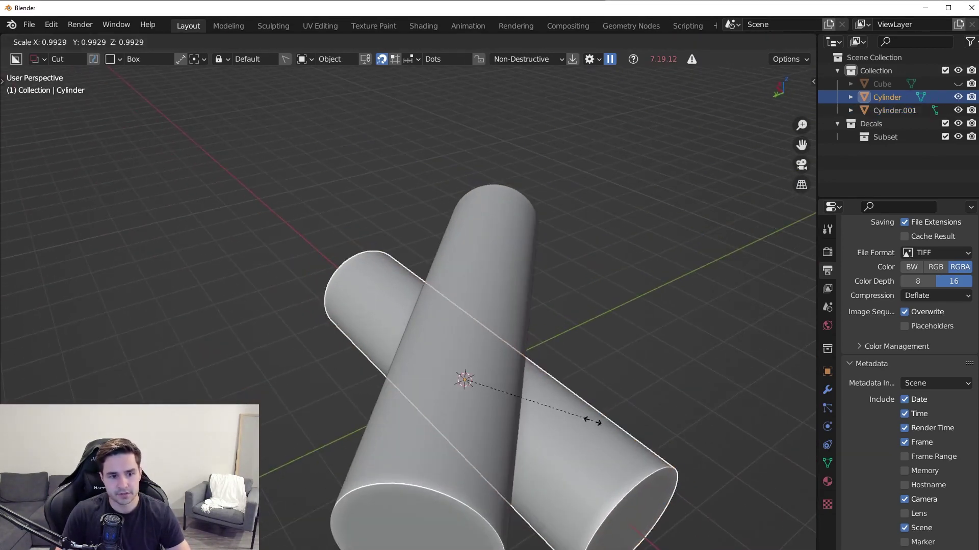
key("x")
left_click(564, 408)
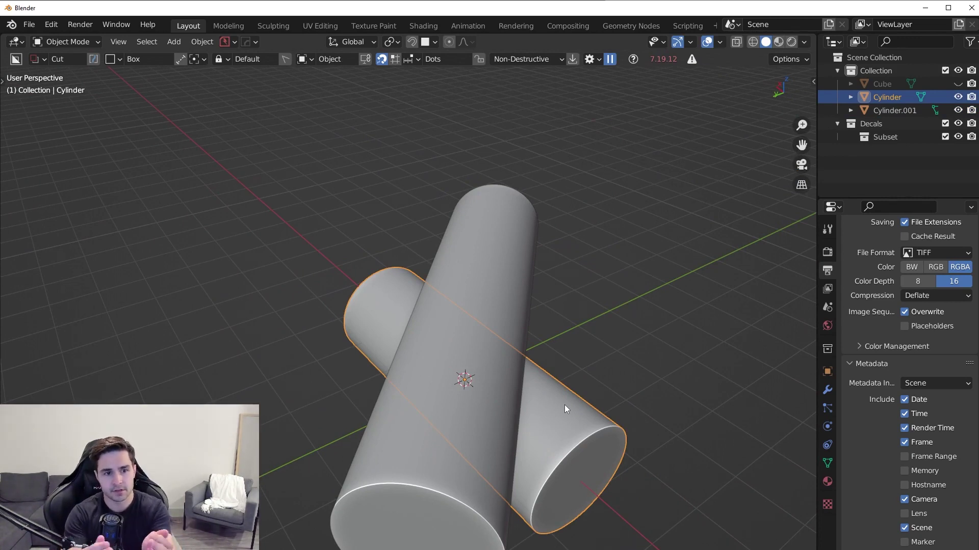
- Select the duplicate together with the original cylinder as the active object, and examine their overlap in wireframe display
left_click(482, 349)
left_click(389, 306, "shift")
middle_click_drag(390, 306, 511, 298)
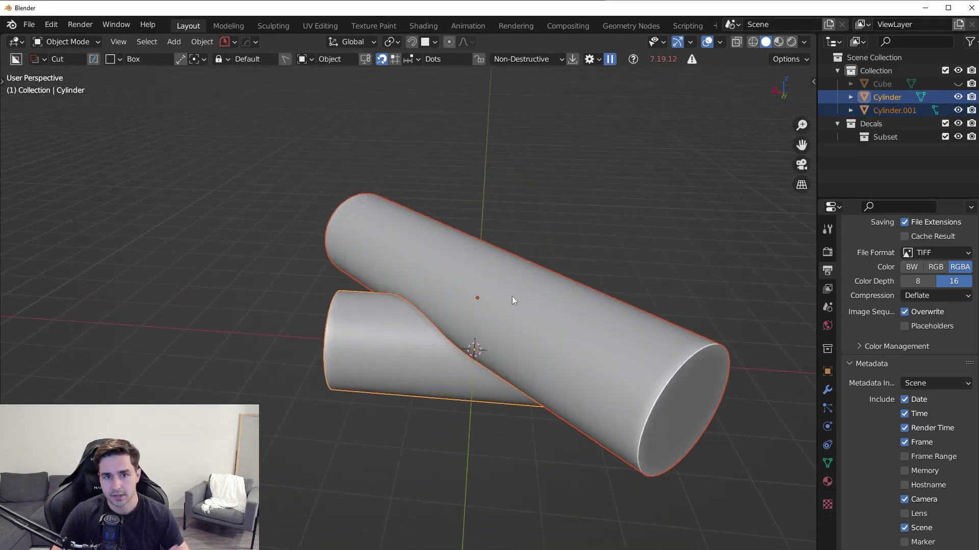
key("shift+z")
scroll(441, 356, "up", 2)
mouse_move(540, 329)
middle_mouse_down("shift")
mouse_move(531, 267)
mouse_move(488, 289)
mouse_move(514, 339)
mouse_move(617, 352)
middle_mouse_up("shift")
key("shift+z")
scroll(548, 345, "down", 3)
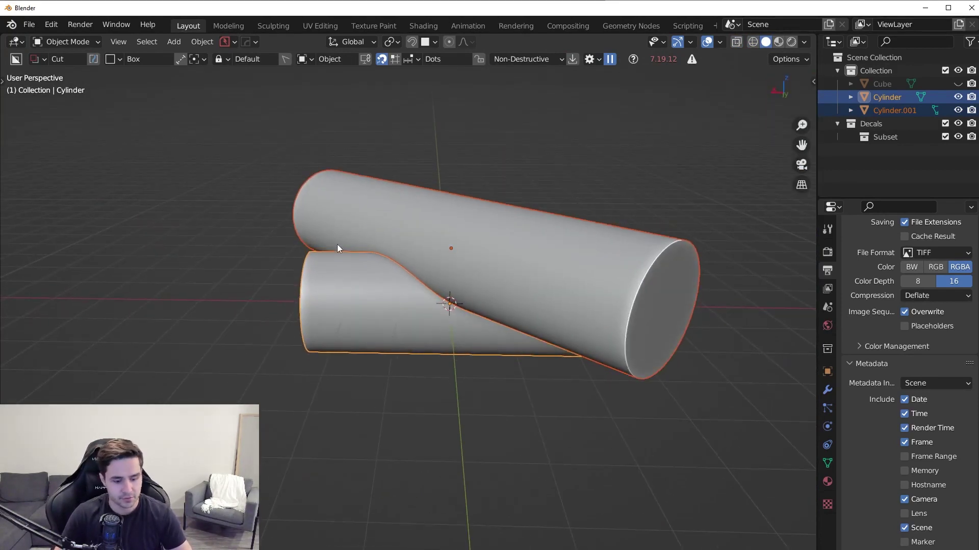
- Look up "bool" among the add-ons in the preferences, and close the preferences window
left_click(52, 25)
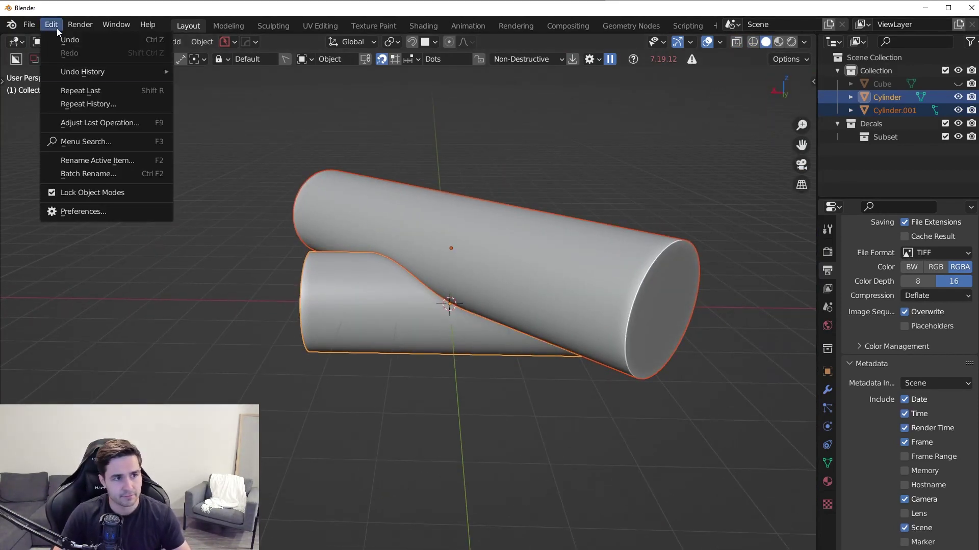
left_click(106, 217)
left_click(76, 159)
left_click(379, 69)
type("b")
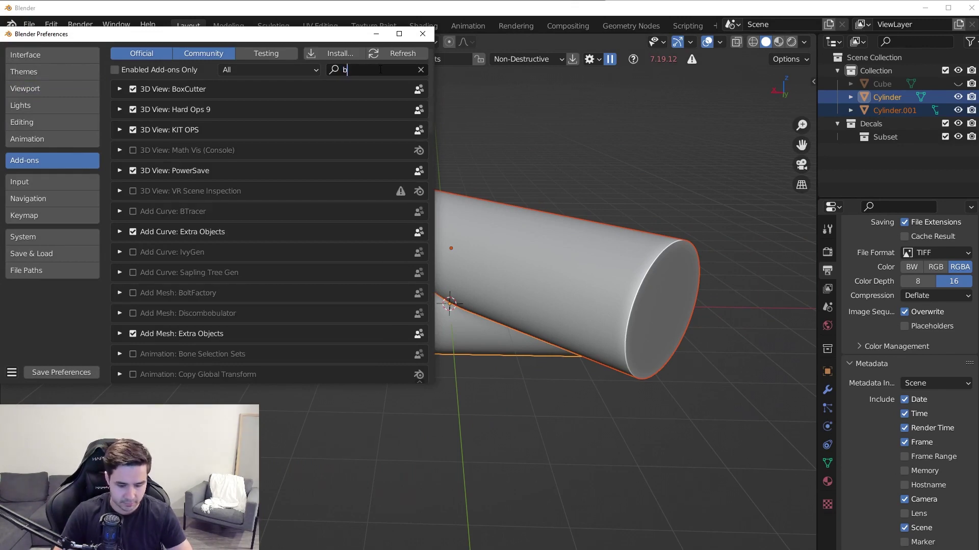
type("ool")
left_click(423, 34)
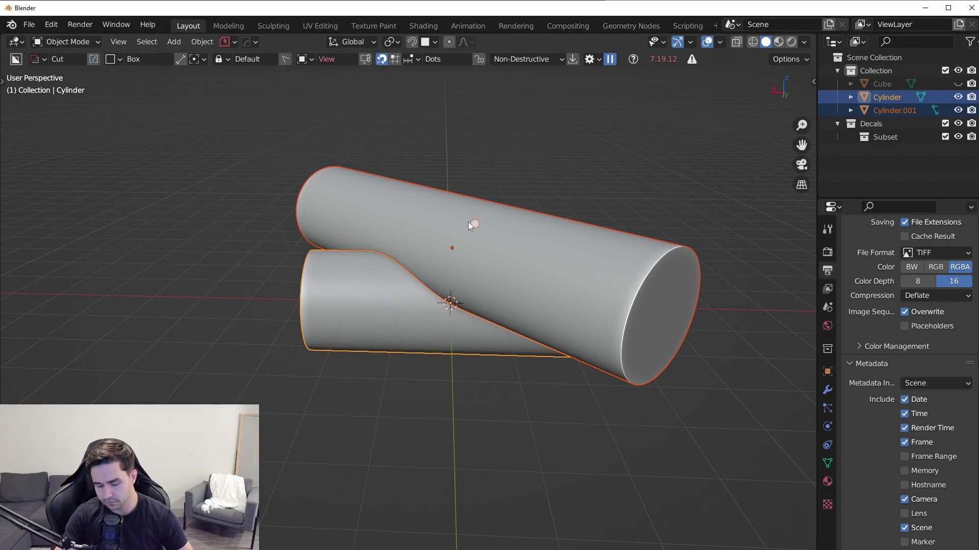
- Apply a non-destructive Intersect boolean to the original cylinder using the duplicate as the cutter
key("ctrl+KP_Multiply")
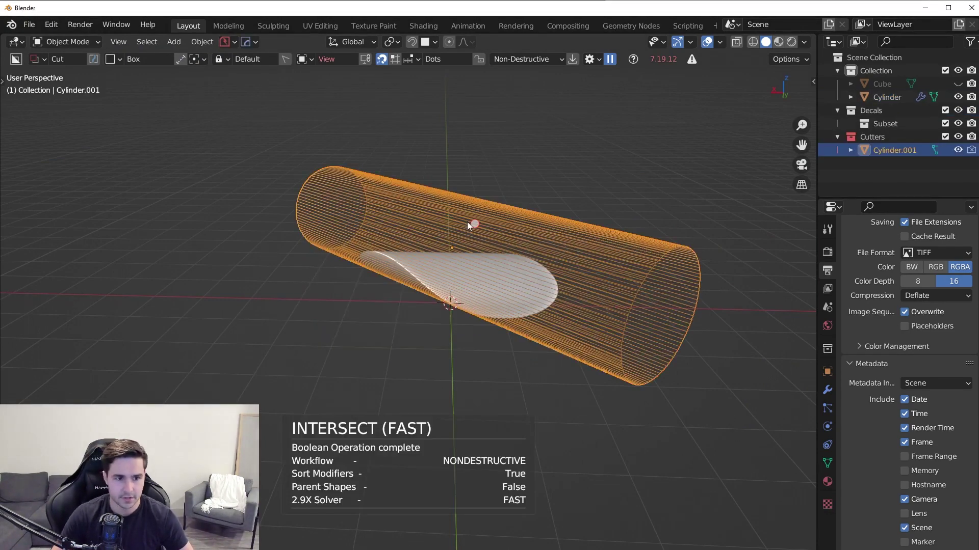
middle_click_drag(547, 288, 587, 303)
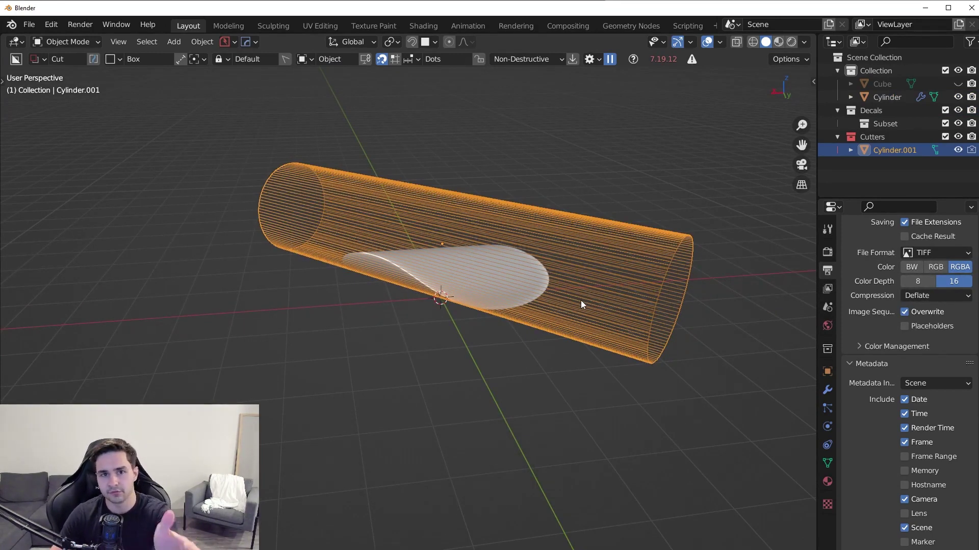
middle_click_drag(591, 345, 529, 415)
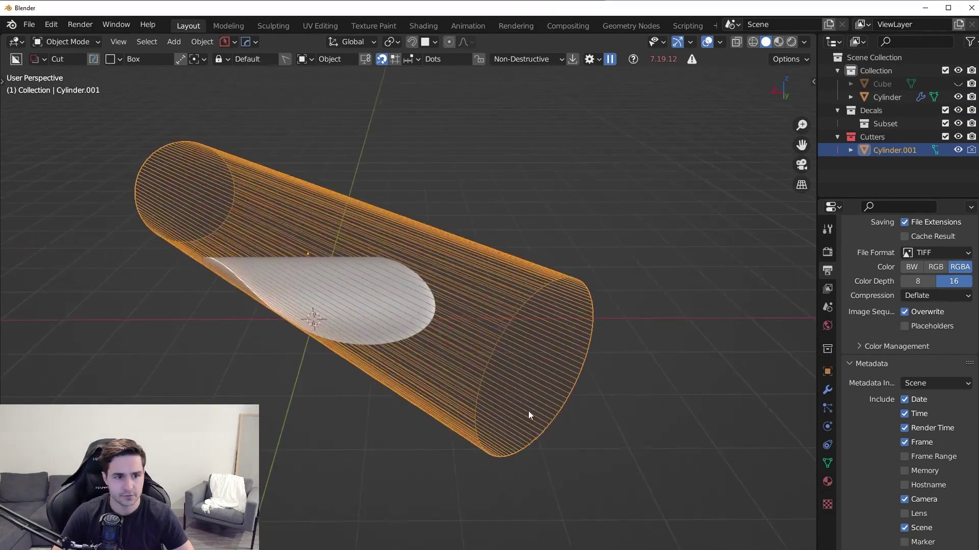
- Rotate the cutter cylinder around global Z and lower it about 0.2 m along Z
key("r")
key("z")
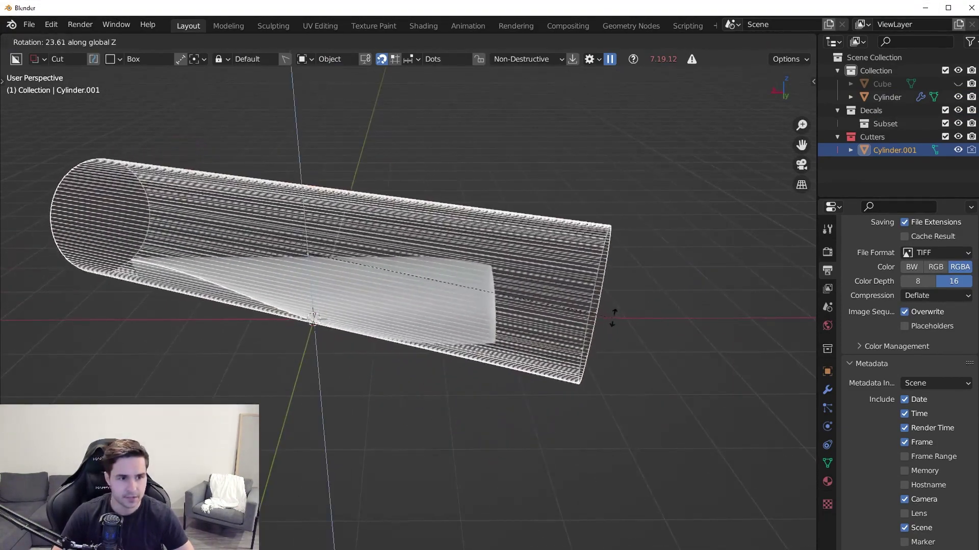
middle_click_drag(613, 317, 491, 336)
left_click(452, 323)
key("g")
key("z")
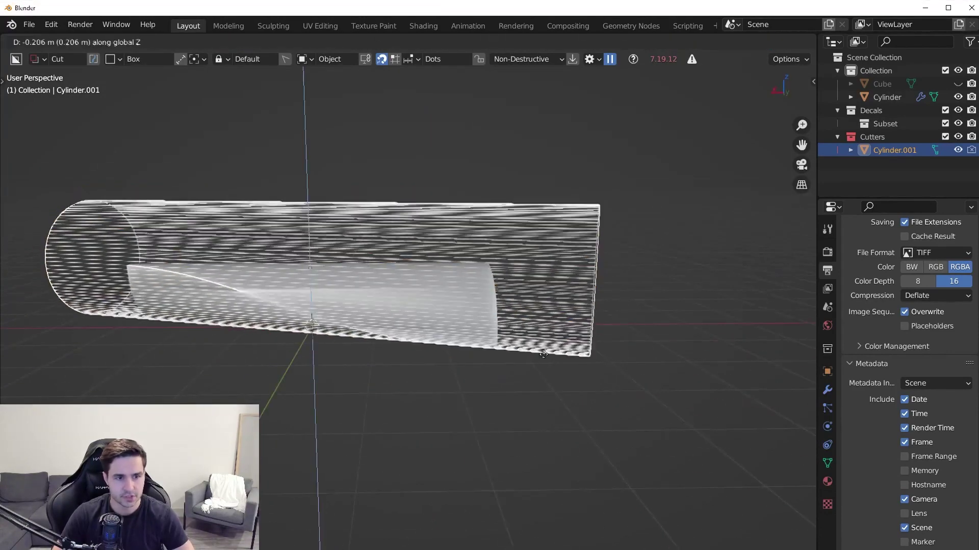
left_click(550, 353)
- Tilt the cutter cylinder with a free rotation and a further rotation around global Y
middle_click_drag(551, 353, 526, 325)
key("r")
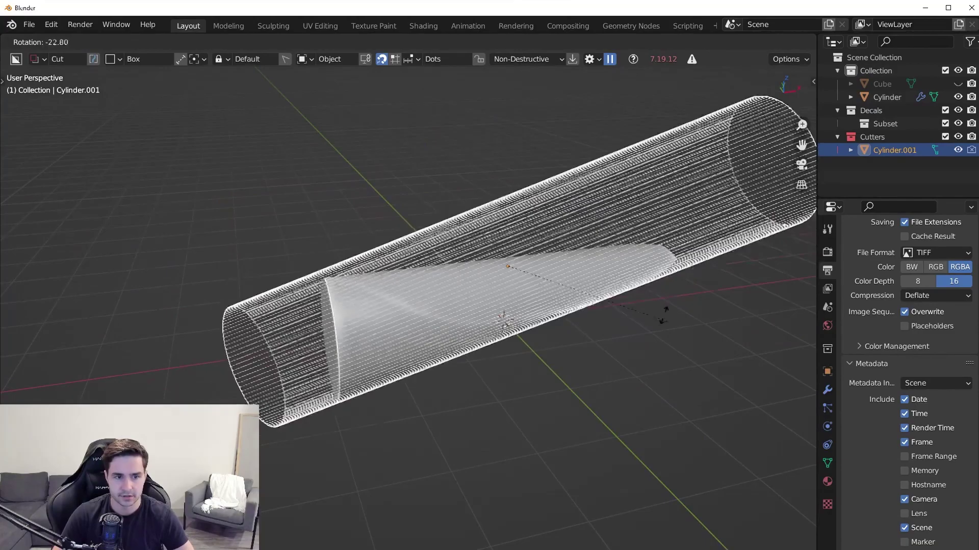
left_click(637, 306)
middle_click_drag(636, 305, 647, 422)
key("r")
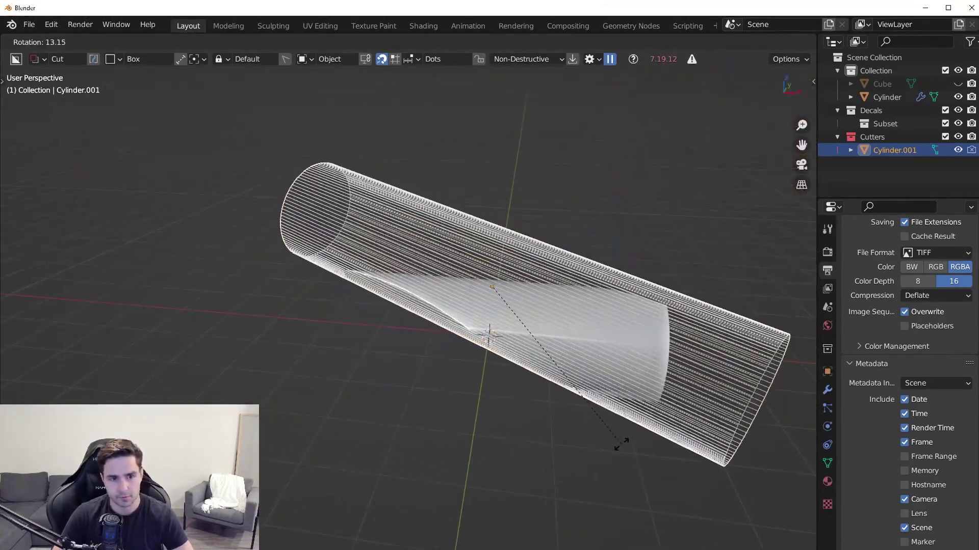
key("y")
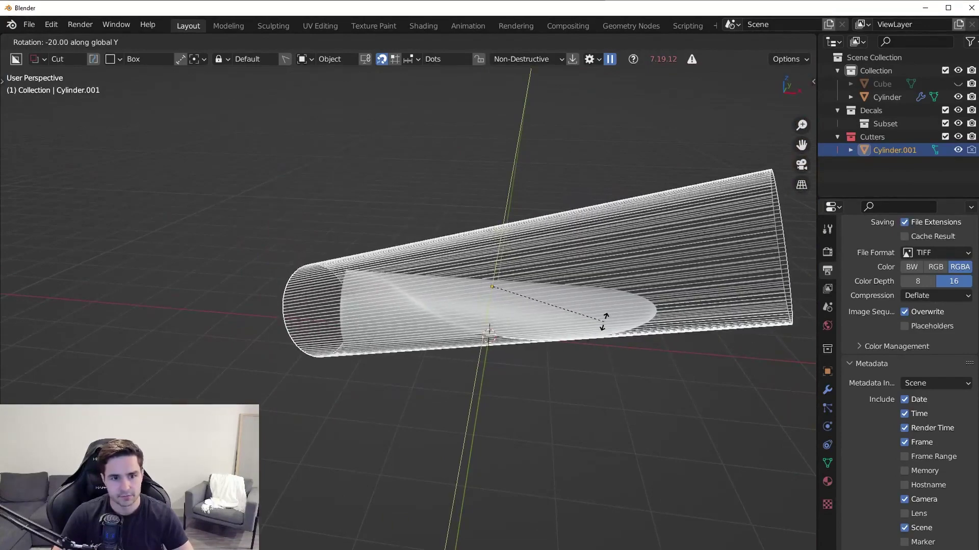
left_click(604, 337)
- Hide the Cutters collection and select the intersected cylinder shape
middle_click_drag(515, 380, 591, 248)
key("shift+3")
middle_click_drag(564, 292, 509, 303)
scroll(464, 386, "up", 3)
left_click(450, 386)
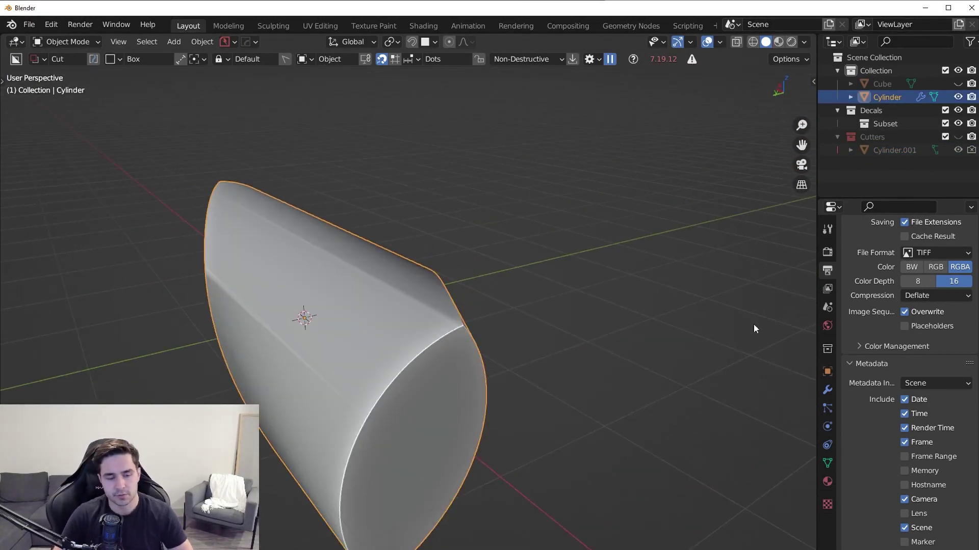
- Set the intersected cylinder's Auto Smooth angle to about 39.6° in its normals settings
left_click(827, 462)
left_click(875, 476)
scroll(875, 476, "down", 1)
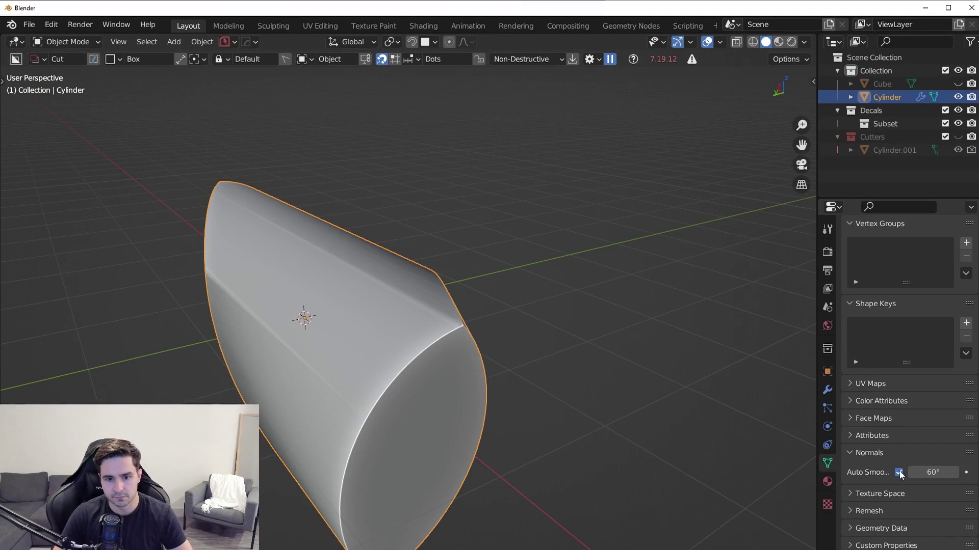
left_click_drag(930, 472, 952, 472)
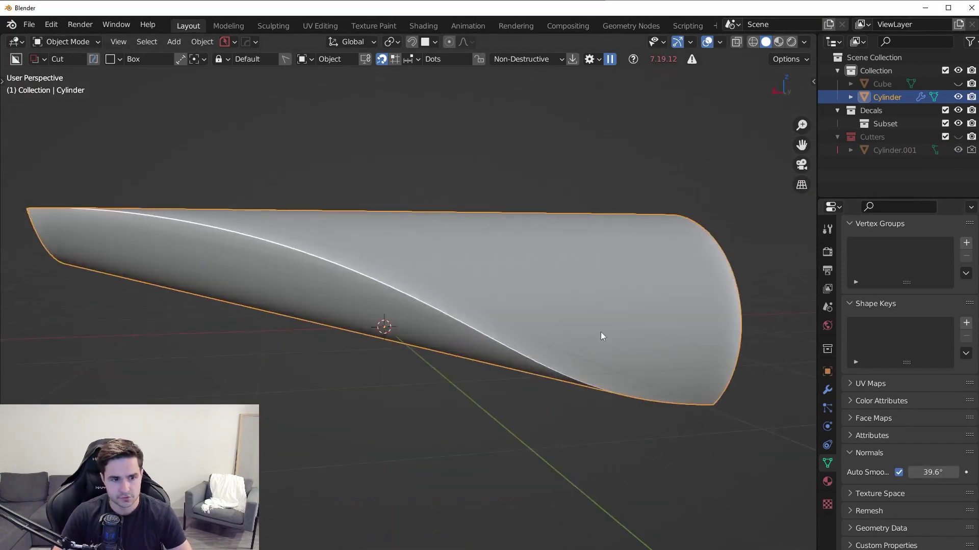
left_click(954, 473)
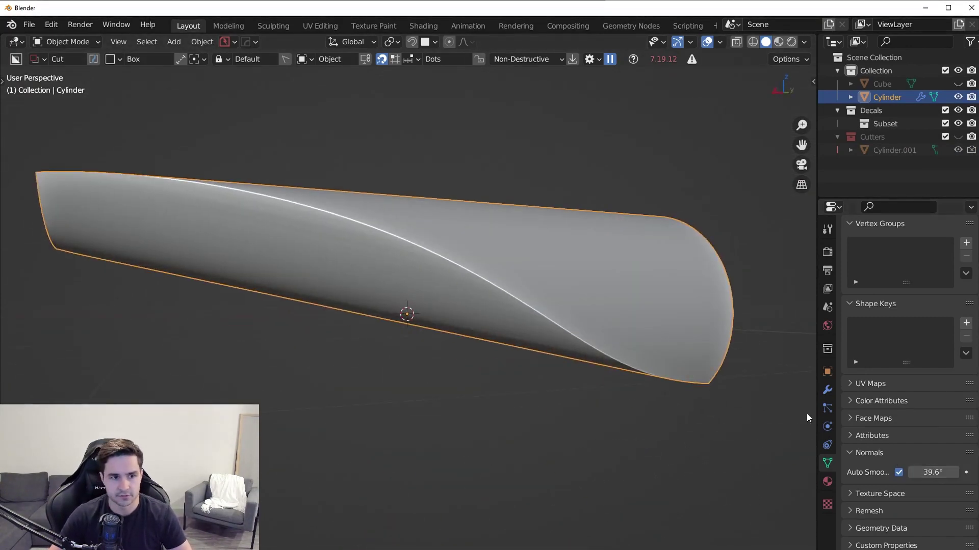
- Change the viewport shading MatCap to the glossy red material and inspect the curved surface's reflections
middle_click_drag(807, 414, 497, 338)
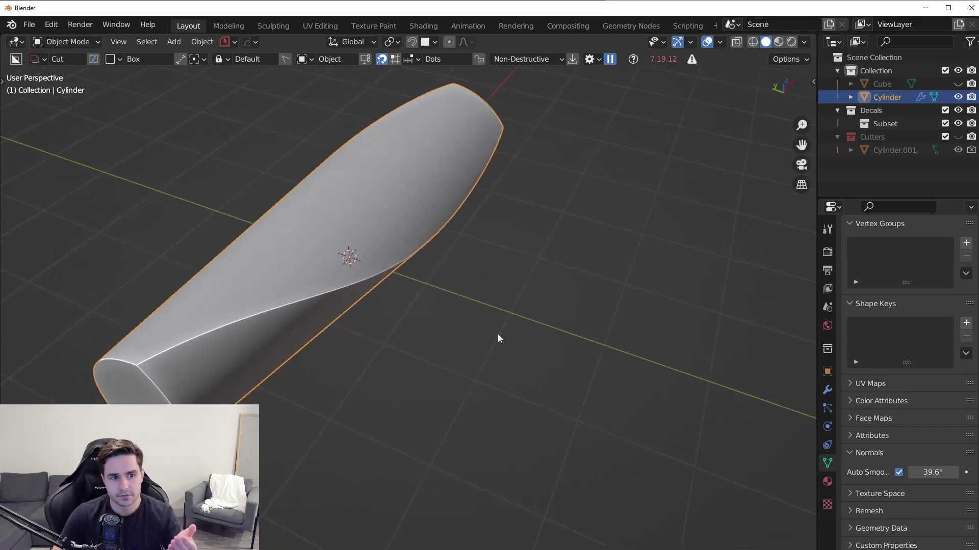
left_click(804, 42)
left_click(788, 103)
left_click(767, 134)
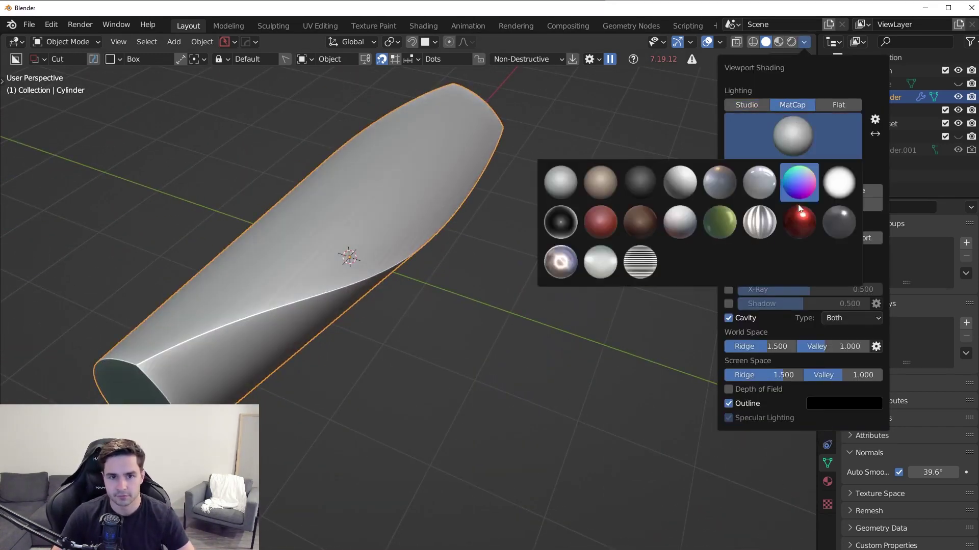
left_click(574, 225)
middle_click_drag(574, 225, 454, 340)
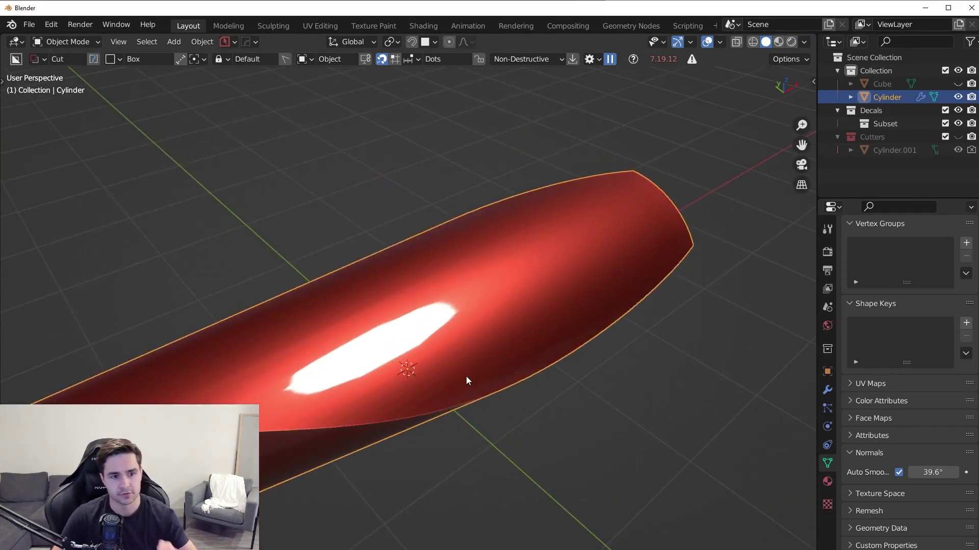
- Add many evenly spaced loop cuts along the length of the original cylinder mesh in Edit Mode
scroll(503, 307, "down", 4)
key("Tab")
scroll(433, 337, "down", 2)
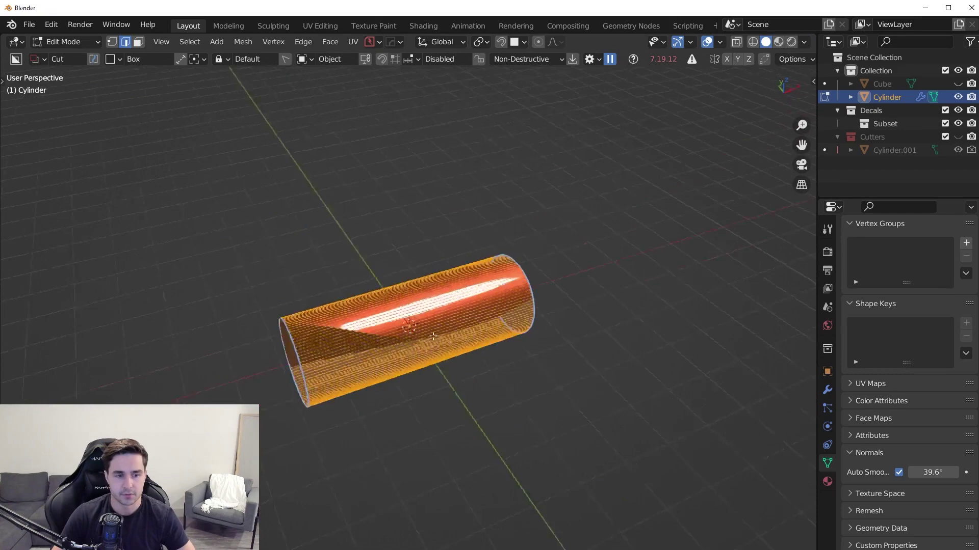
scroll(434, 336, "up", 4)
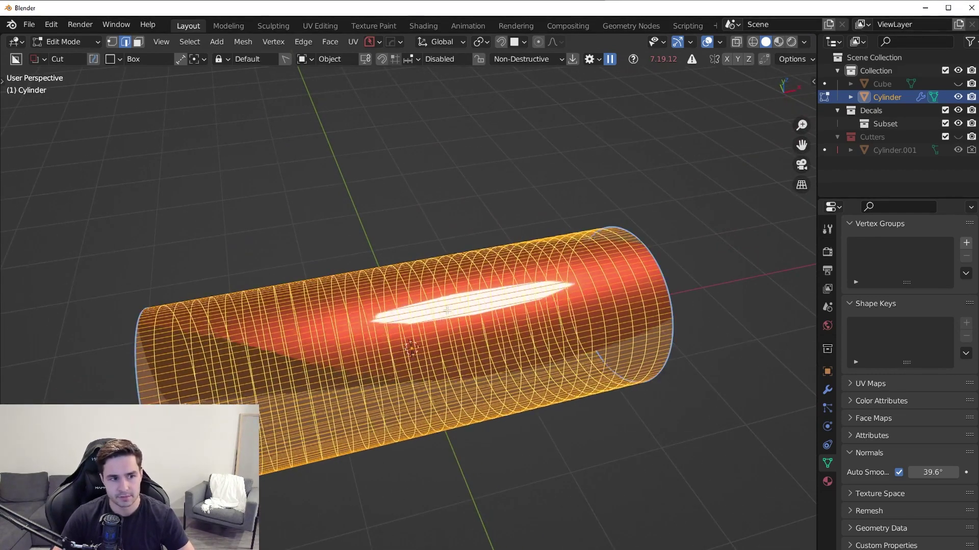
scroll(447, 310, "up", 8)
left_click(447, 309)
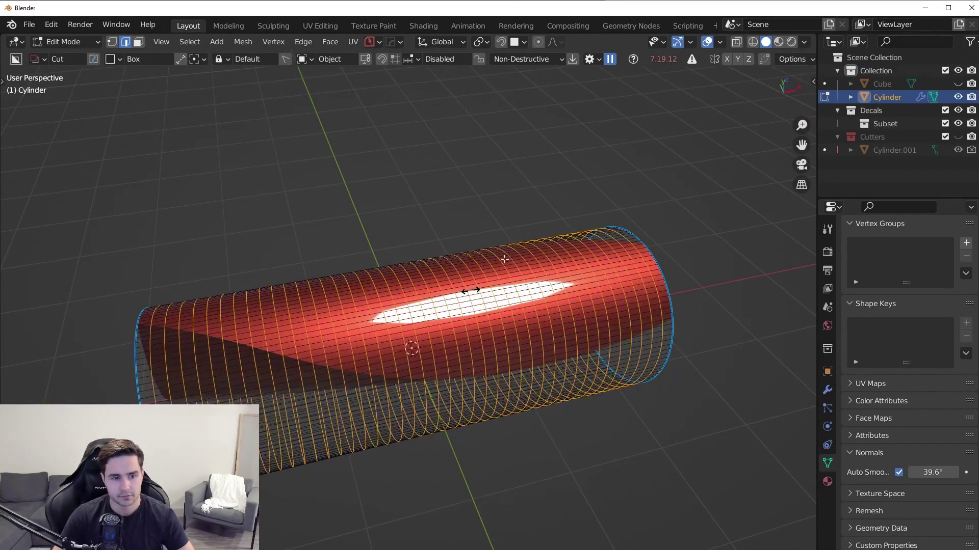
- Leave Edit Mode and use Ever Scroll on the intersected shape to reveal and select its boolean cutter cylinder
key("Tab")
left_click(599, 295)
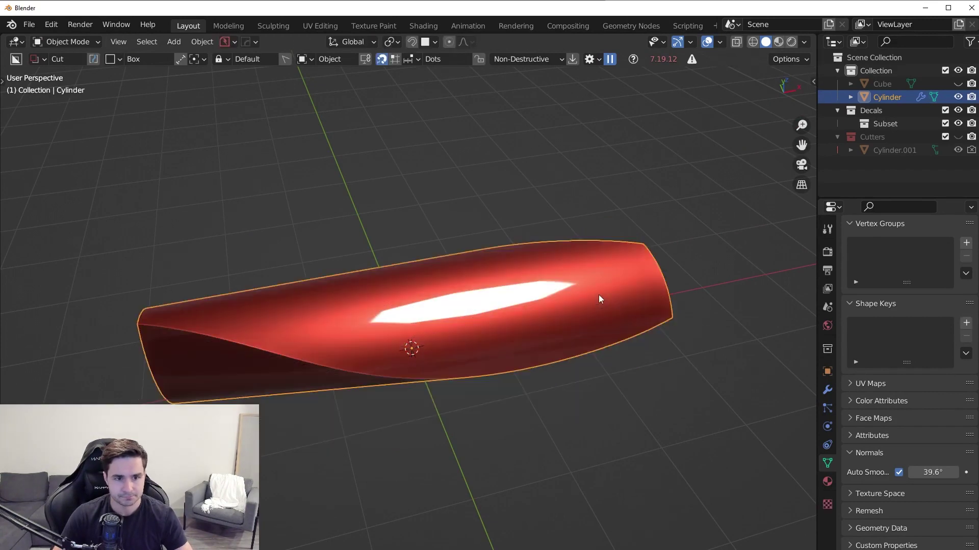
key("q")
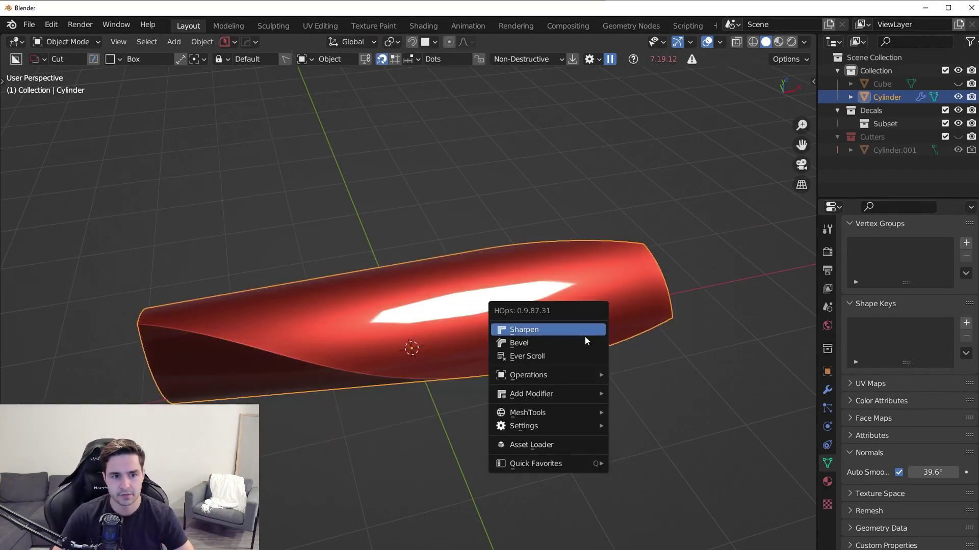
left_click(578, 359)
left_click(578, 360)
scroll(576, 356, "down", 3)
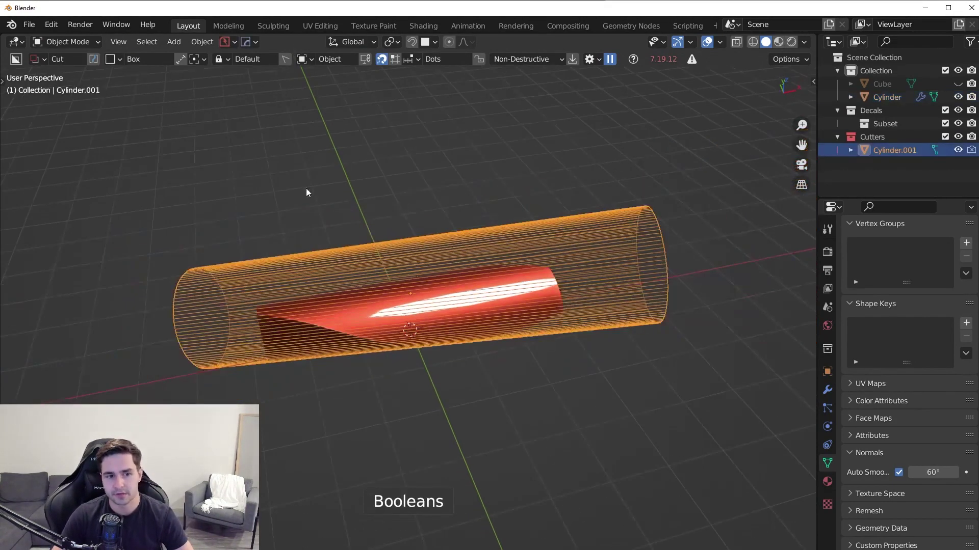
- Add many evenly spaced loop cuts along the length of the cutter cylinder mesh in Edit Mode
key("Tab")
left_click(521, 248)
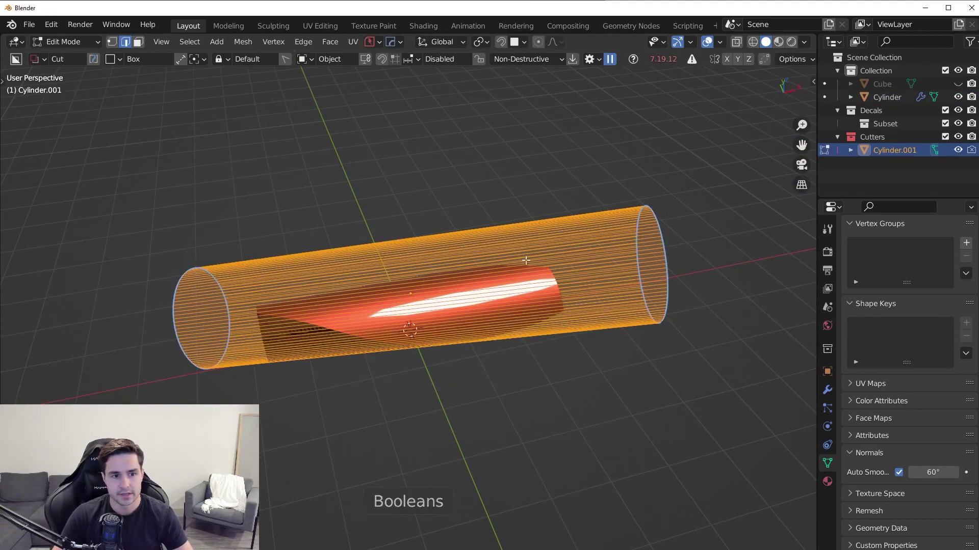
scroll(499, 242, "up", 5)
scroll(499, 241, "down", 4)
scroll(495, 212, "up", 20)
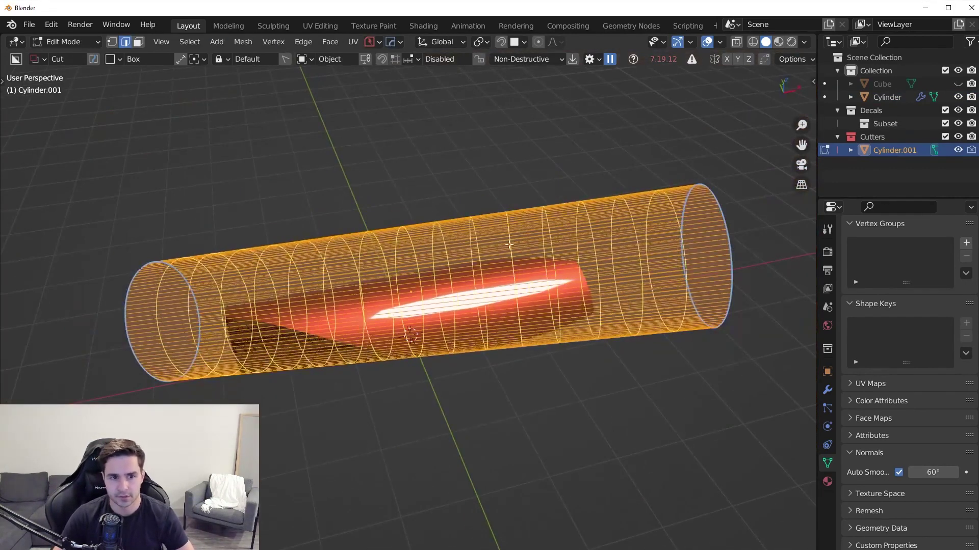
scroll(563, 260, "up", 2)
left_click(562, 259)
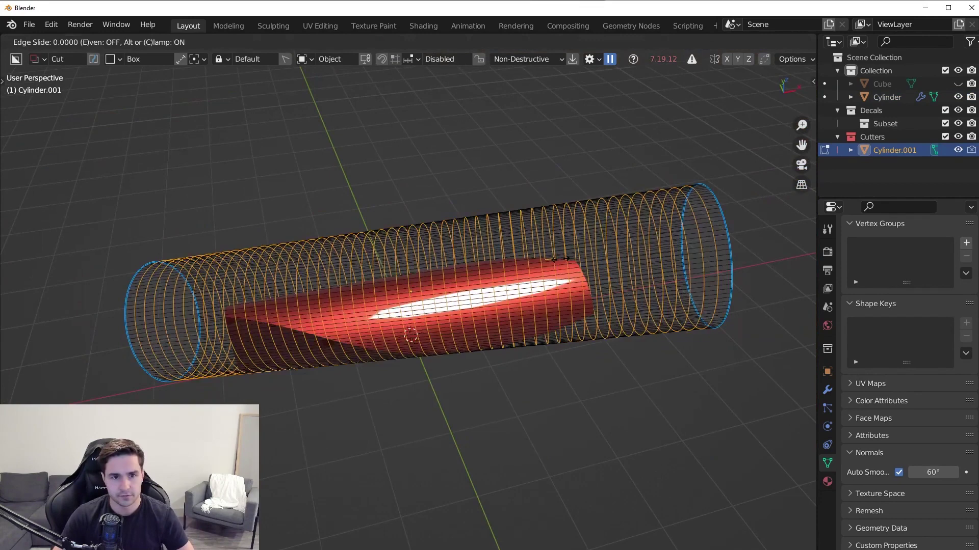
right_click(562, 259)
key("Tab")
- Hide the cutter and examine the intersected shape's surface shading and reflections from several angles
left_click(550, 163)
key("shift+3")
scroll(509, 300, "up", 1)
middle_click_drag(544, 328, 427, 263)
left_click(565, 268)
scroll(566, 262, "down", 6)
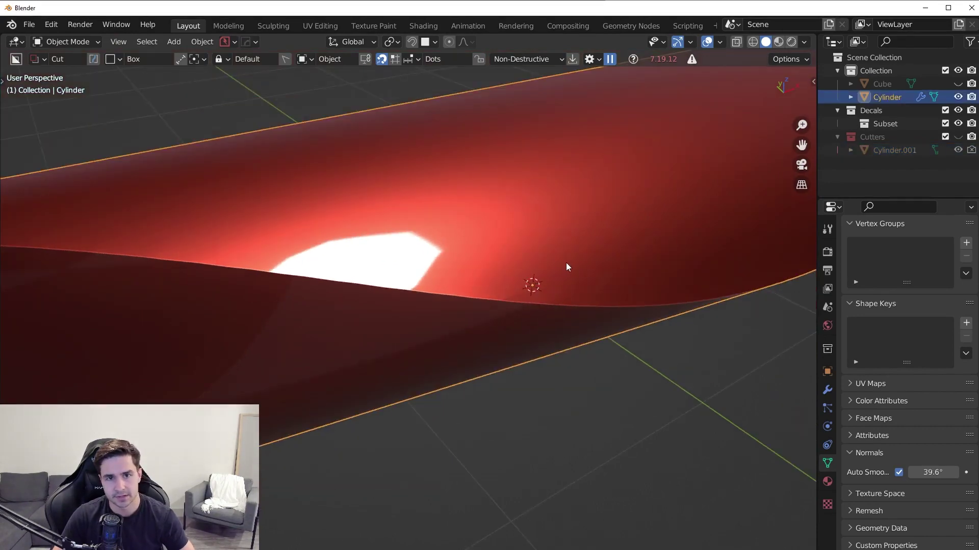
key("Tab")
left_click(543, 232)
key("Tab")
middle_click_drag(543, 232, 301, 330)
scroll(301, 330, "down", 4)
- Change the viewport shading MatCap from the glossy red material to a grey one
left_click(804, 42)
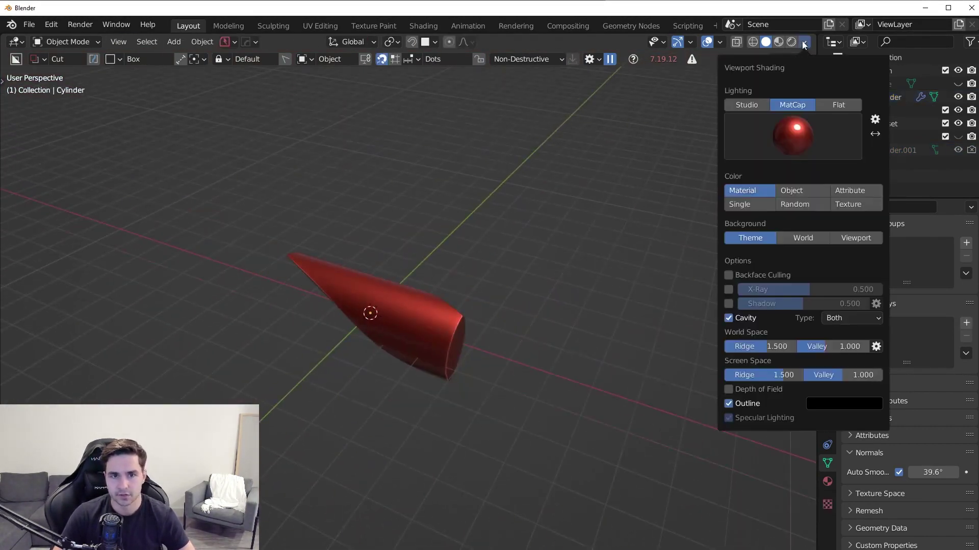
left_click(787, 139)
left_click(561, 176)
- Bring up the intersected shape's boolean cutter with Ever Scroll and rotate it about -15.5° around the global Z axis
middle_click_drag(671, 280, 500, 342)
left_click(497, 342)
key("q")
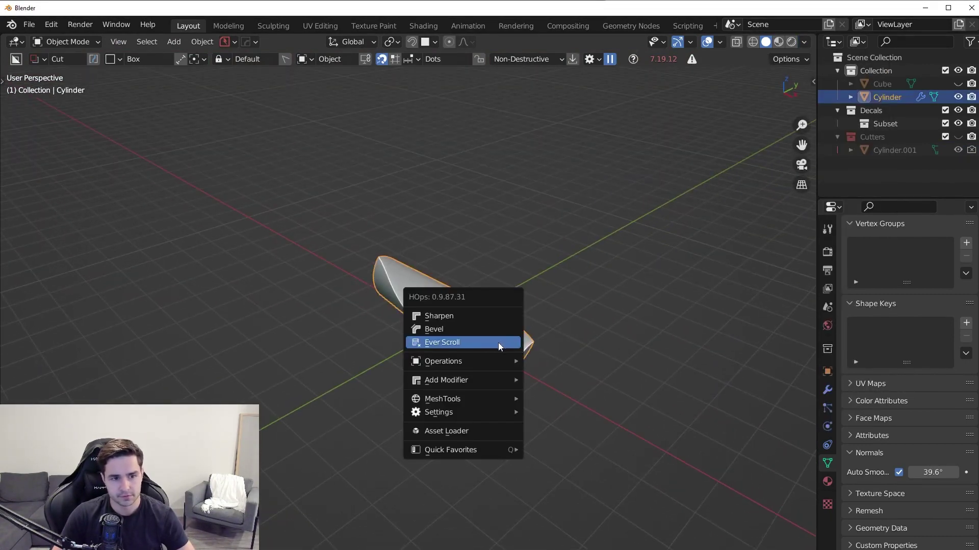
left_click(479, 350)
scroll(621, 352, "up", 2)
key("r")
key("z")
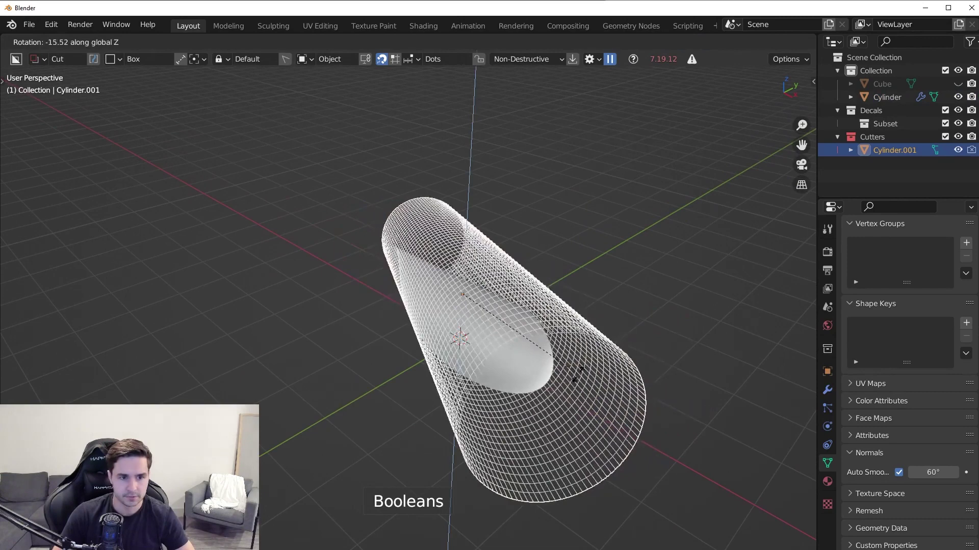
left_click(575, 376)
- Hide the viewport overlays and rotate the cutter cylinder freely to vary the intersected shape
left_click(707, 41)
middle_click_drag(530, 326, 418, 357)
key("r")
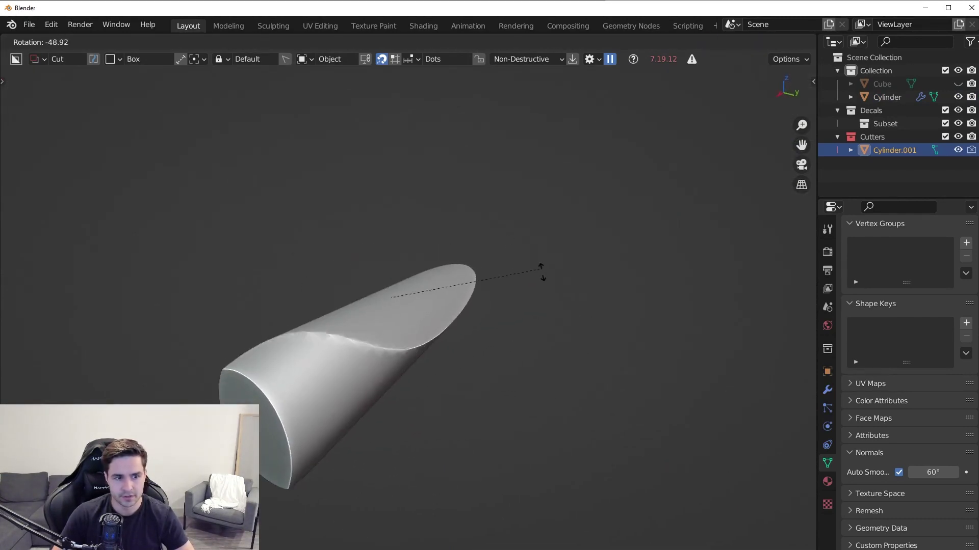
left_click(451, 313)
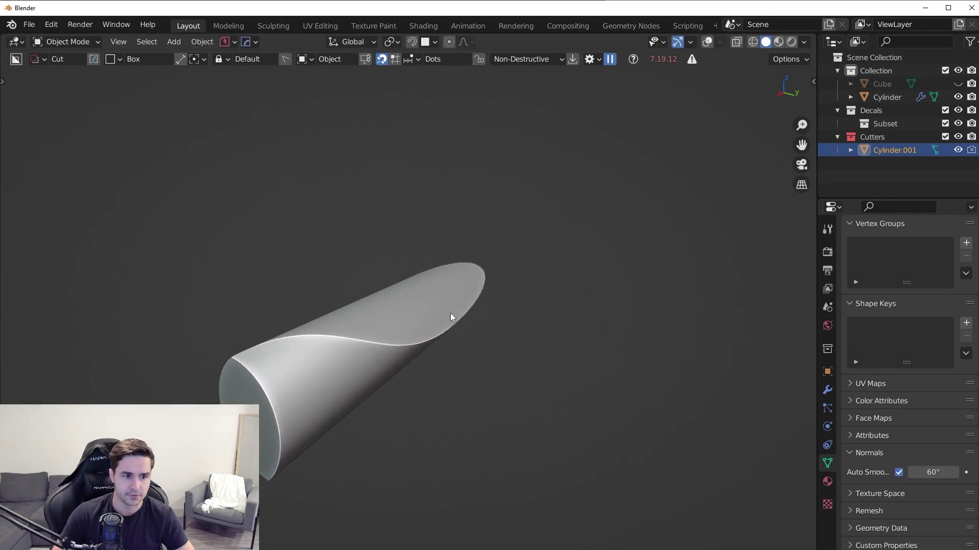
middle_click_drag(451, 312, 641, 322)
key("r")
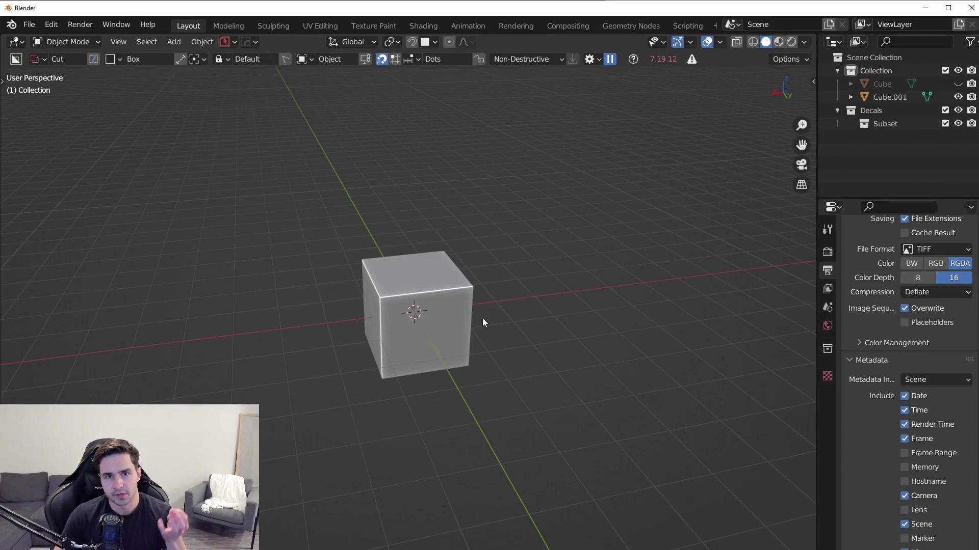
- Stretch the cube along the X axis to about three times its length and apply its rotation and scale
left_click(415, 272)
middle_click_drag(478, 295, 443, 312)
key("s")
key("x")
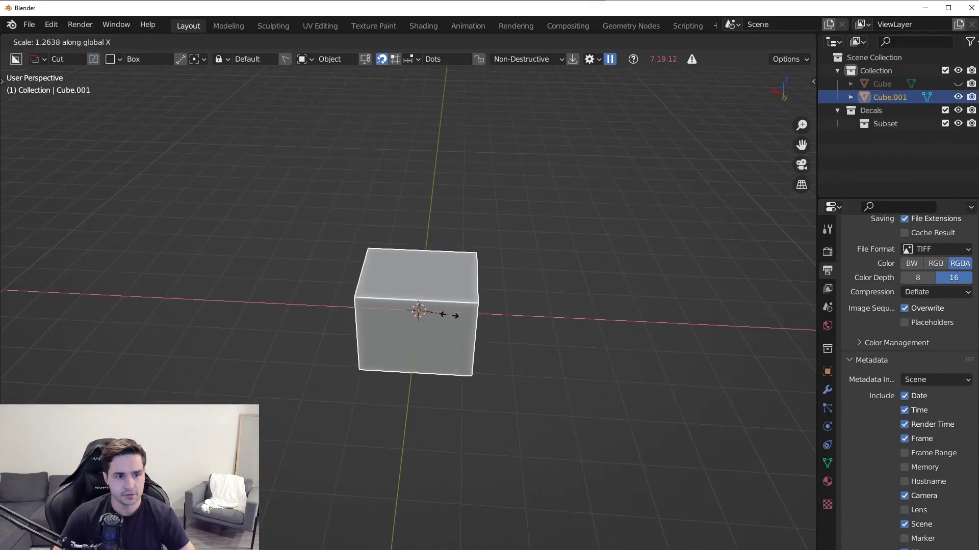
left_click(488, 320)
key("ctrl+a")
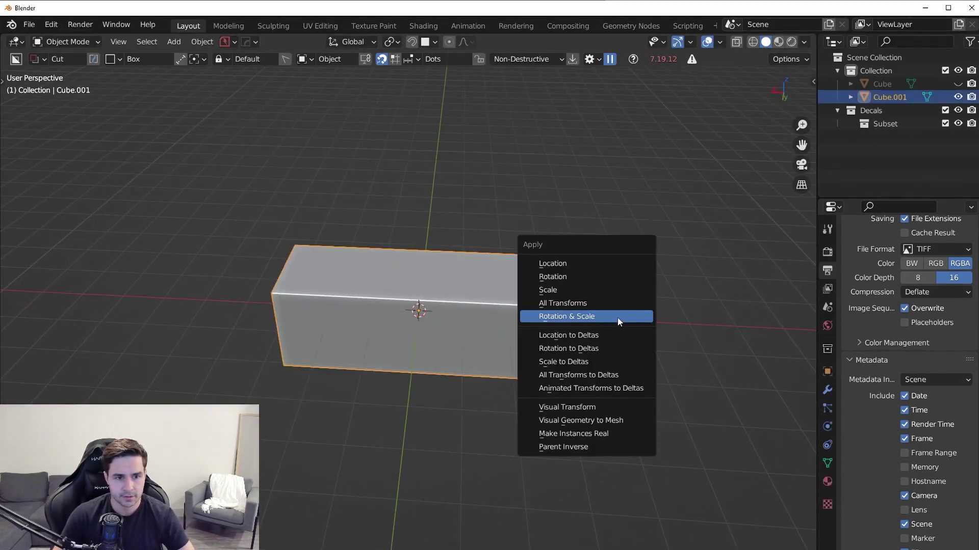
left_click(618, 316)
- Flatten the box along the Z axis to about half its height and apply its rotation and scale
key("s")
key("z")
left_click(542, 348)
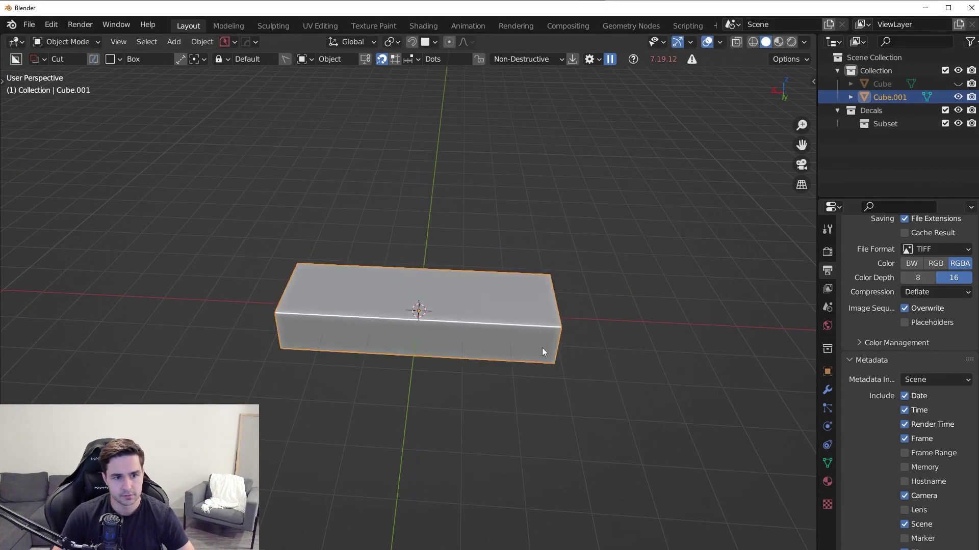
key("ctrl+a")
left_click(542, 348)
- Add nine evenly spaced loop cuts along the length of the box in Edit Mode
key("Tab")
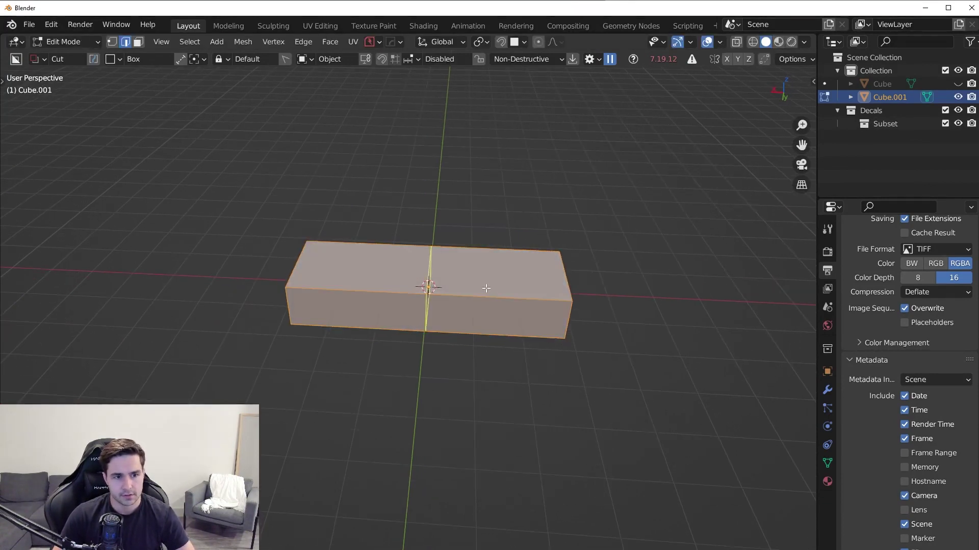
scroll(486, 287, "up", 7)
left_click(532, 275)
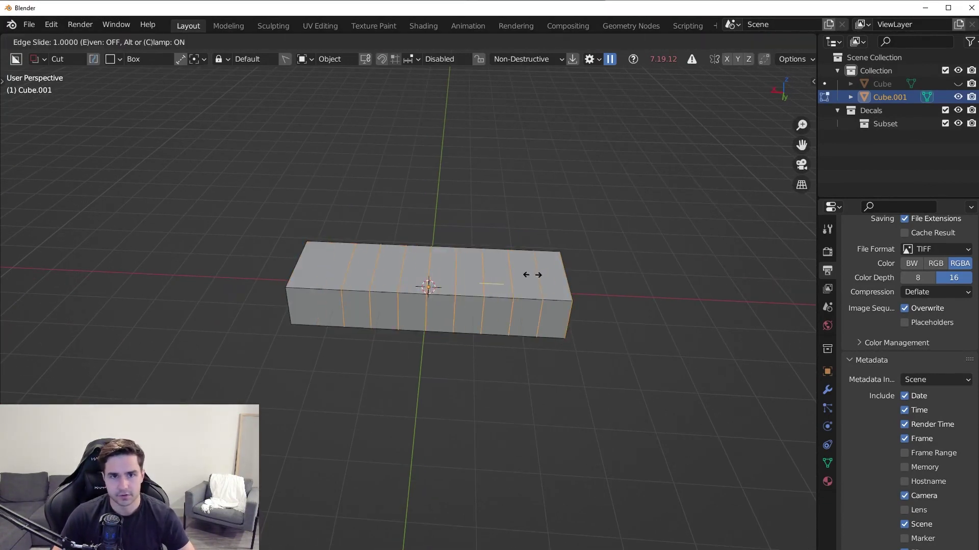
left_click(532, 275)
- Add three centred loop cuts across the box's width and one around its mid-height
middle_click_drag(648, 308, 442, 304)
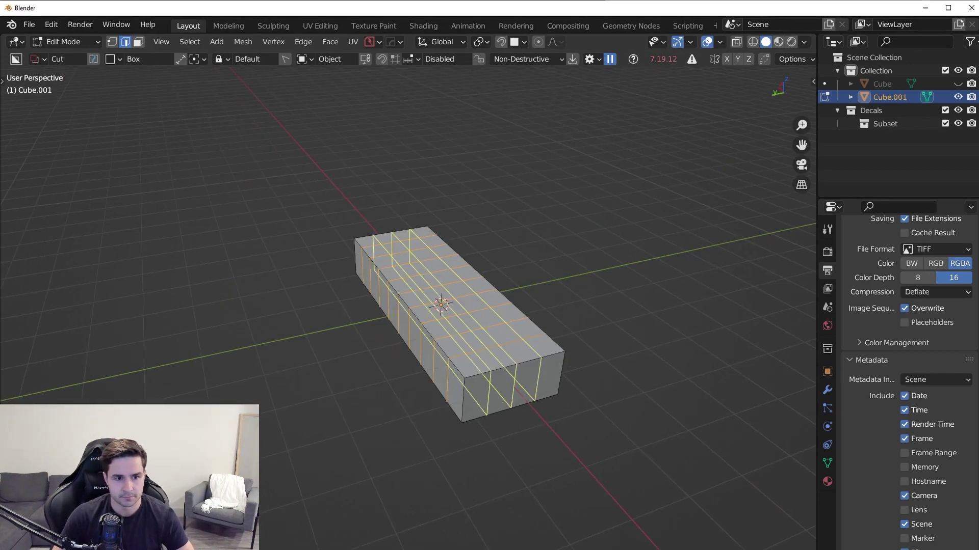
left_click(514, 364)
right_click(514, 364)
key("ctrl+r")
left_click(470, 392)
right_click(486, 398)
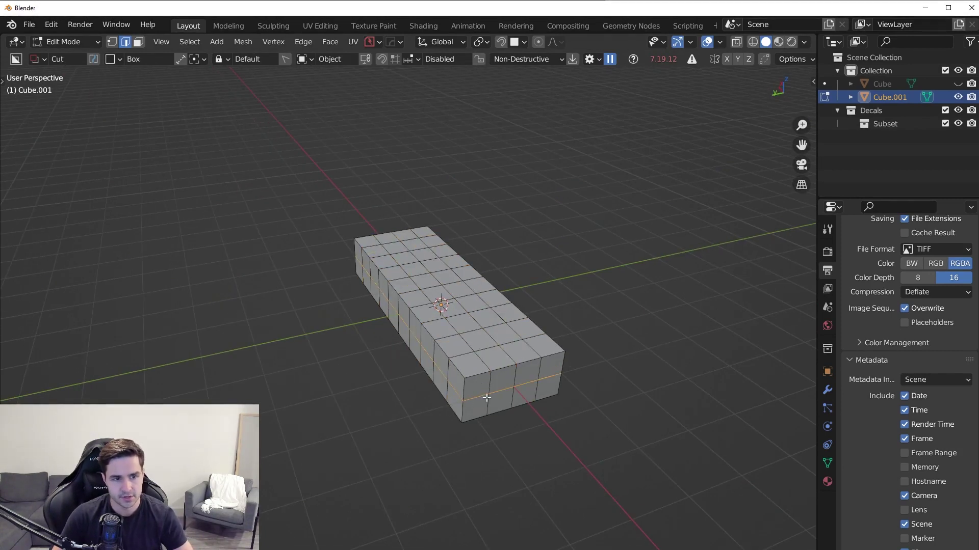
- Examine the subdivided box's vertex grid in vertex select mode, then return to Object Mode
middle_click_drag(487, 398, 590, 391)
key("Tab")
scroll(584, 312, "up", 4)
key("Tab")
key("1")
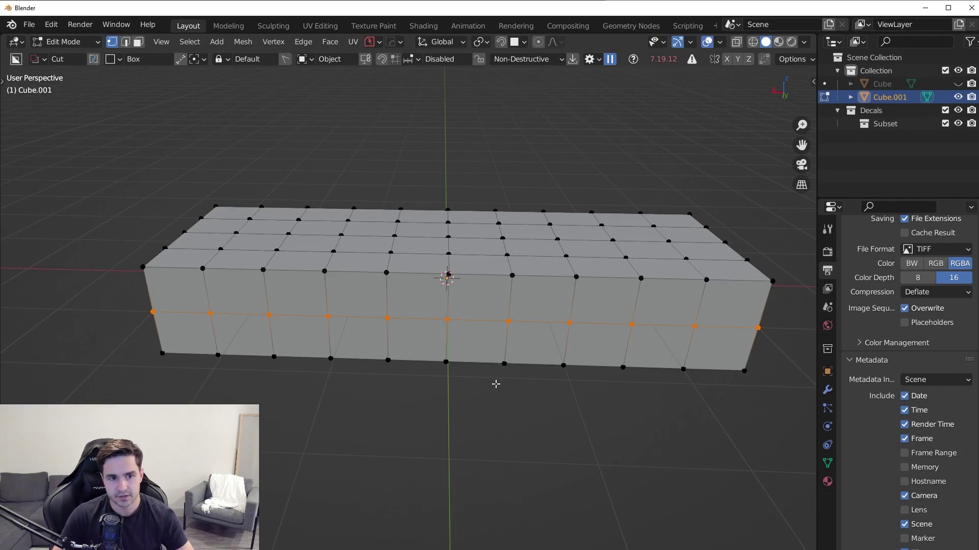
key("Tab")
scroll(506, 218, "down", 3)
- Add a lattice at the box's centre and scale it along X in front view to match the box's length
left_click(827, 390)
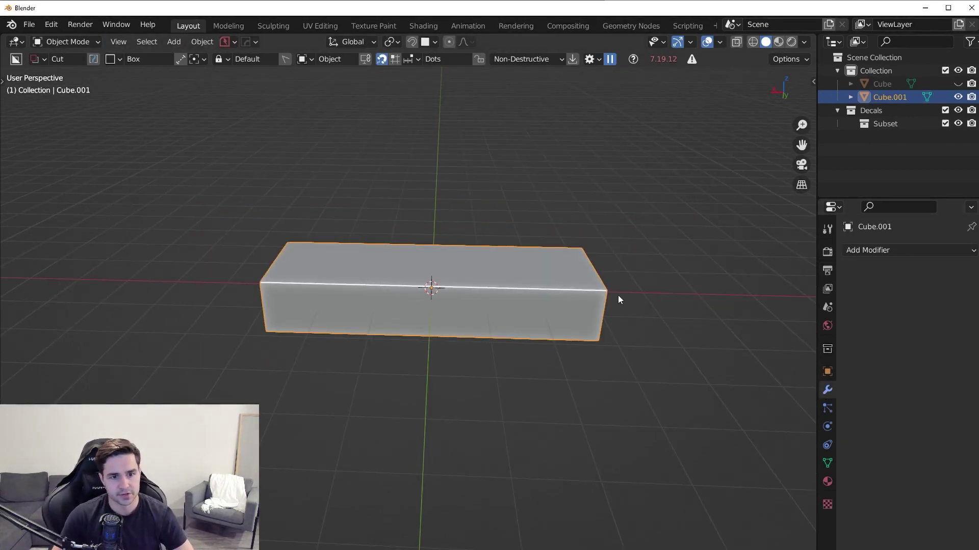
key("shift+a")
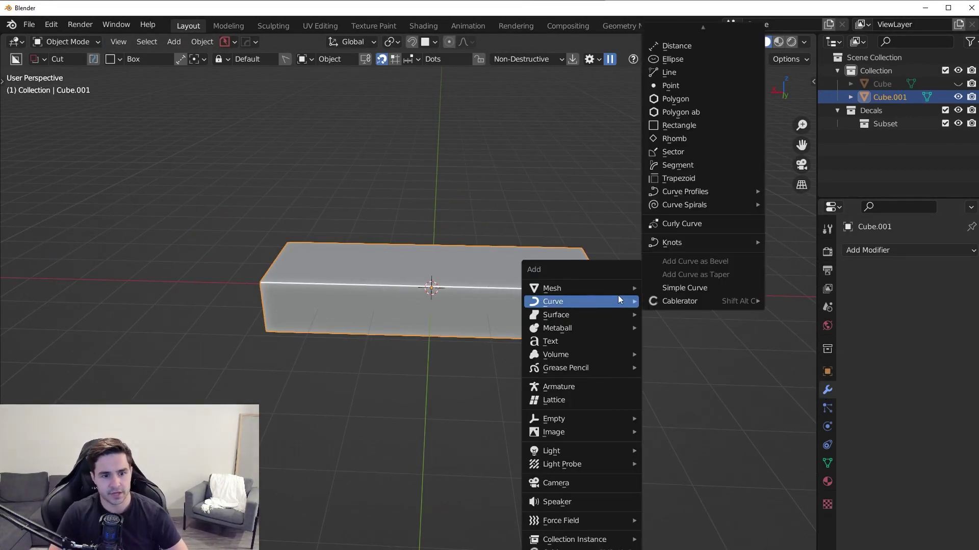
left_click(580, 402)
key("KP_3")
middle_click_drag(527, 363, 430, 368)
key("KP_1")
key("s")
key("x")
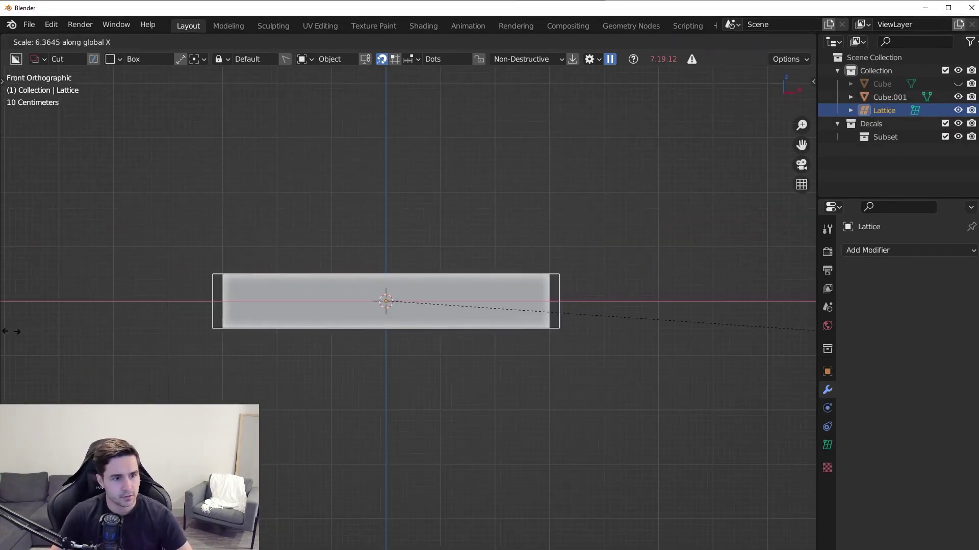
left_click(801, 332)
- Scale the lattice along the Y axis by about 2.04 to cover the box's width
middle_click_drag(801, 332, 478, 340)
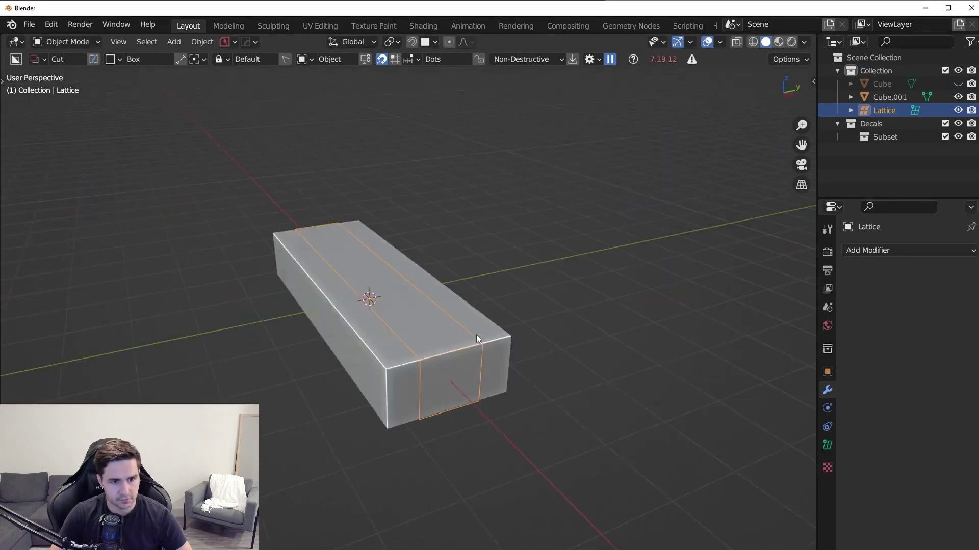
key("s")
key("y")
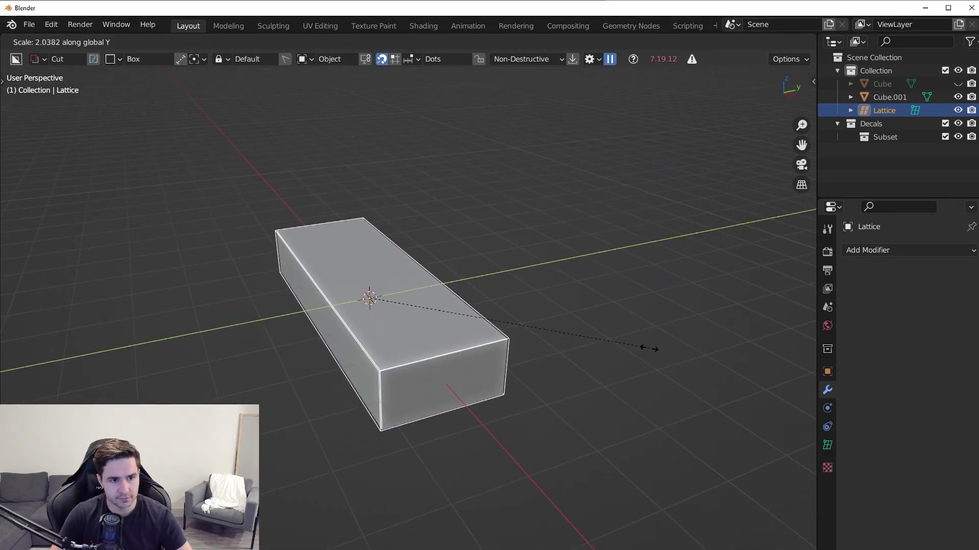
left_click(649, 349)
- Add a Lattice modifier to the box and set its object to Lattice
left_click(382, 277)
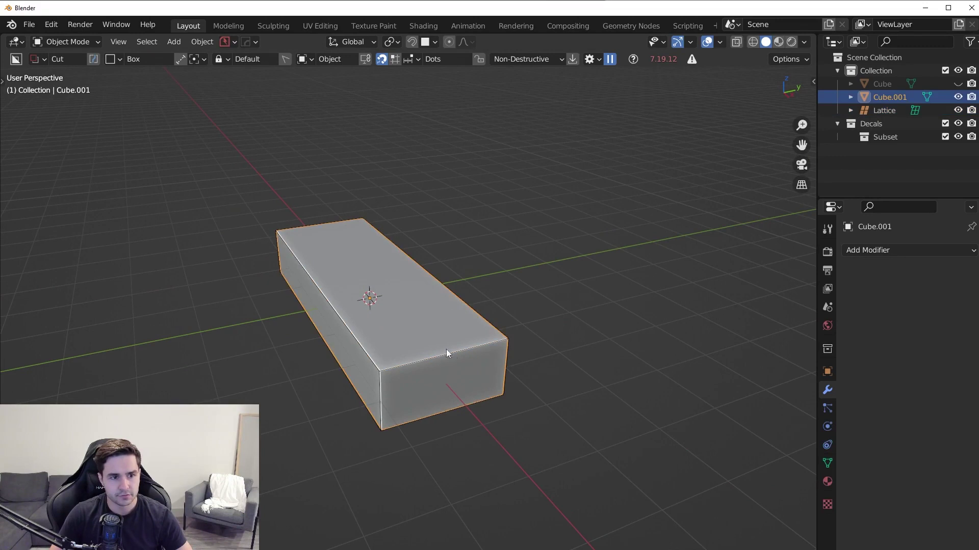
key("g")
right_click(454, 281)
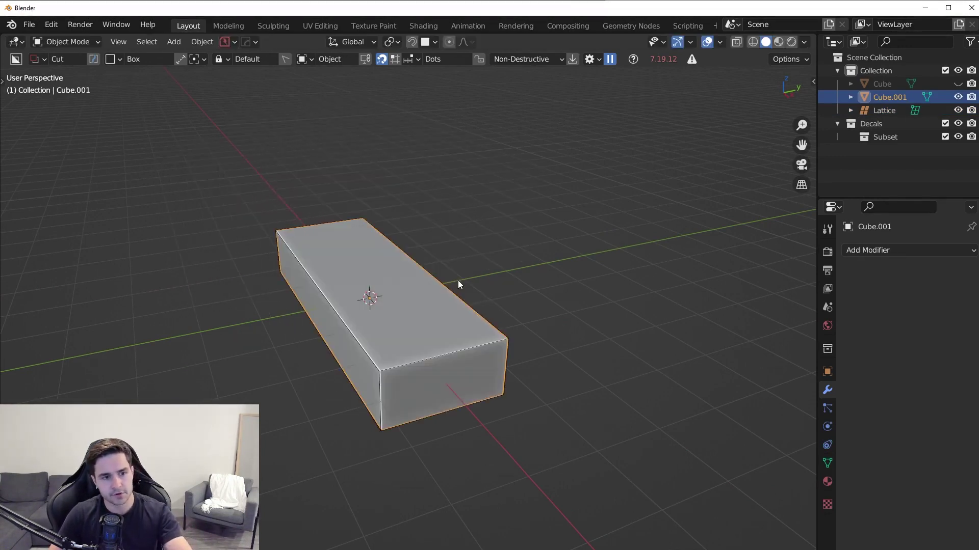
left_click(882, 251)
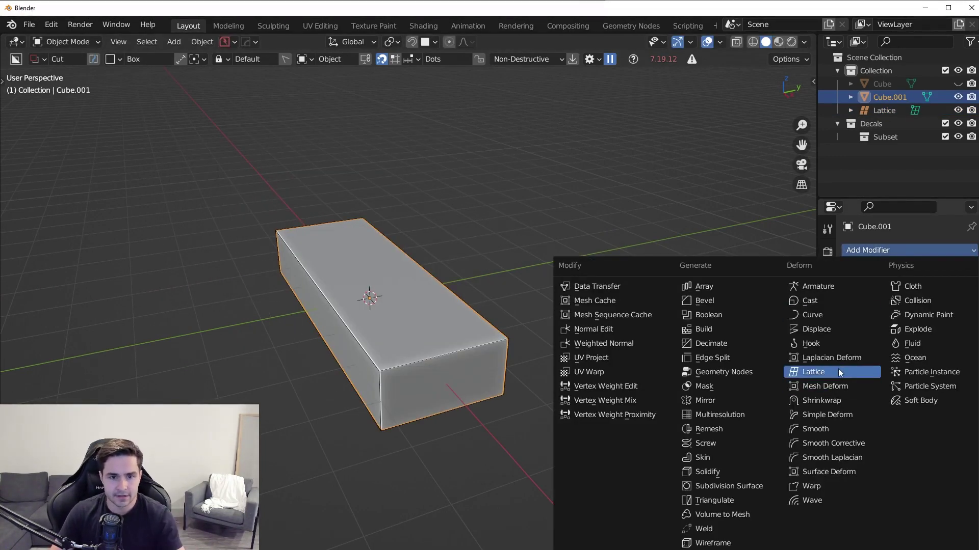
left_click(839, 370)
left_click(928, 288)
left_click(896, 309)
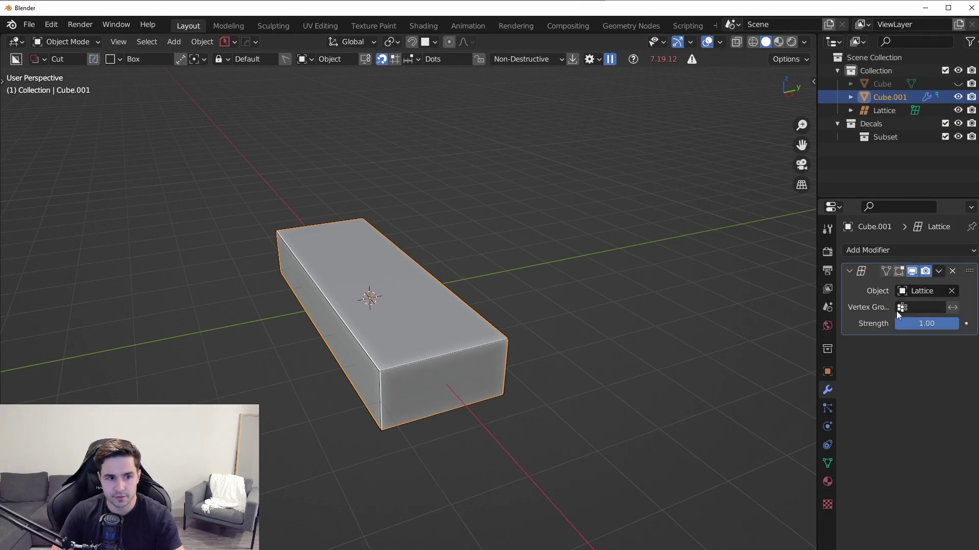
- Select the lattice and set its resolution to 10 in U and 2 in V
left_click(395, 366)
middle_click_drag(409, 368, 556, 372)
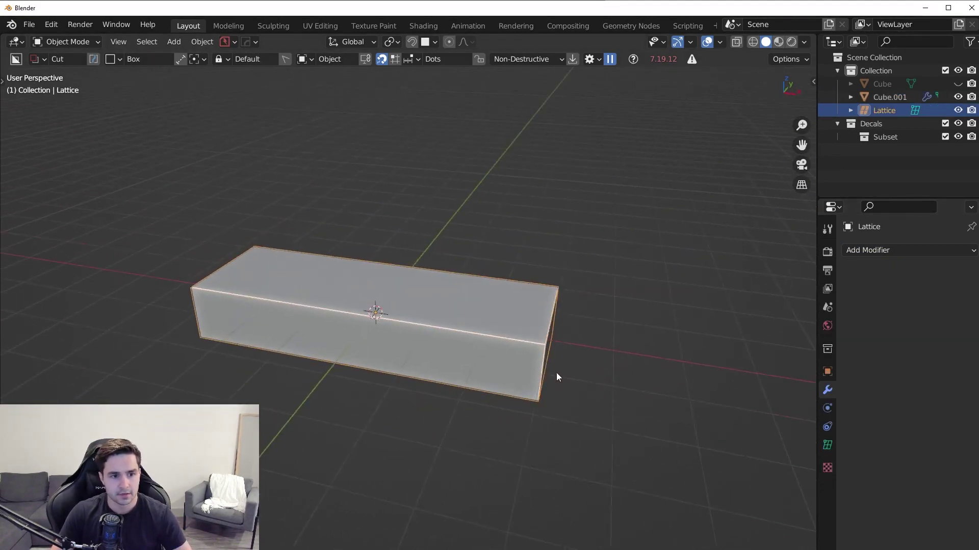
left_click(828, 445)
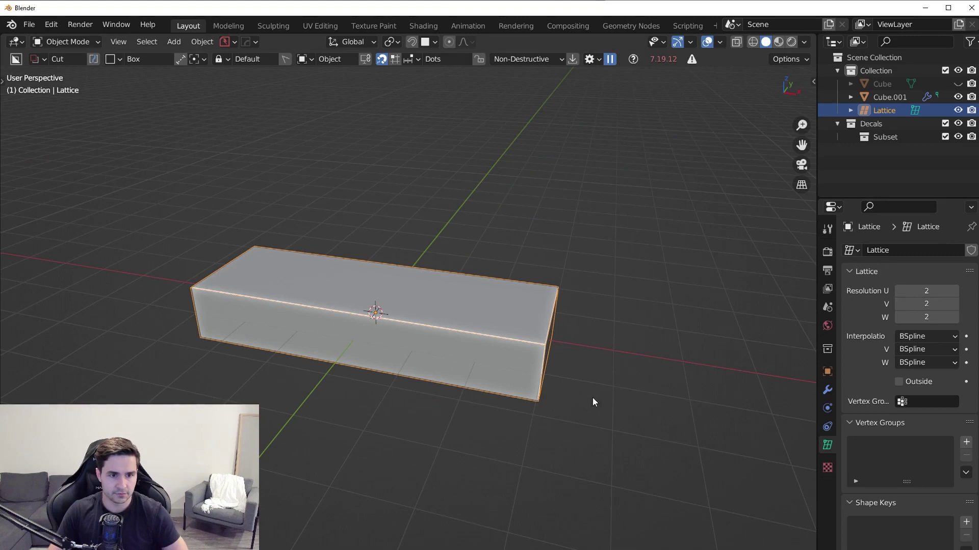
middle_click_drag(593, 402, 607, 410)
left_click_drag(926, 291, 973, 290)
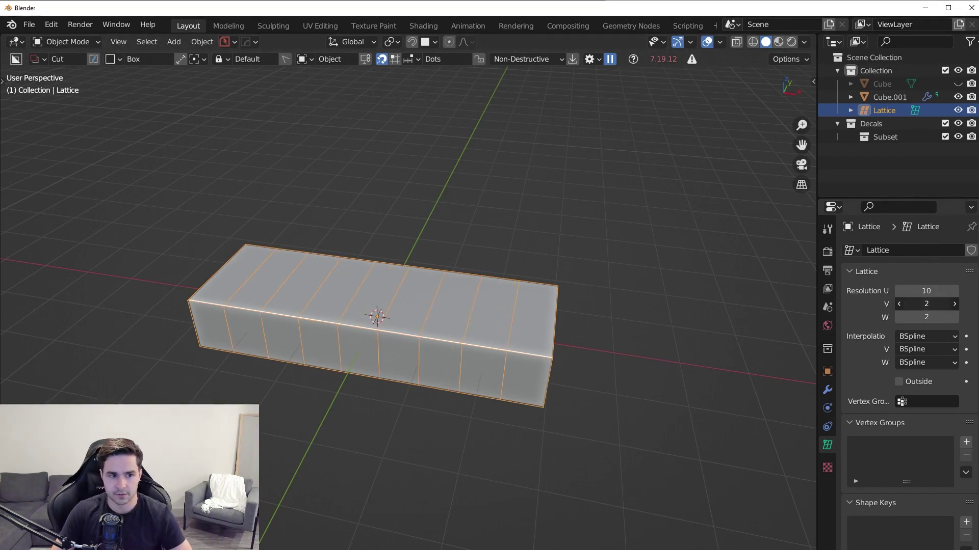
mouse_move(926, 303)
left_mouse_down()
mouse_move(918, 303)
mouse_move(929, 303)
left_mouse_up()
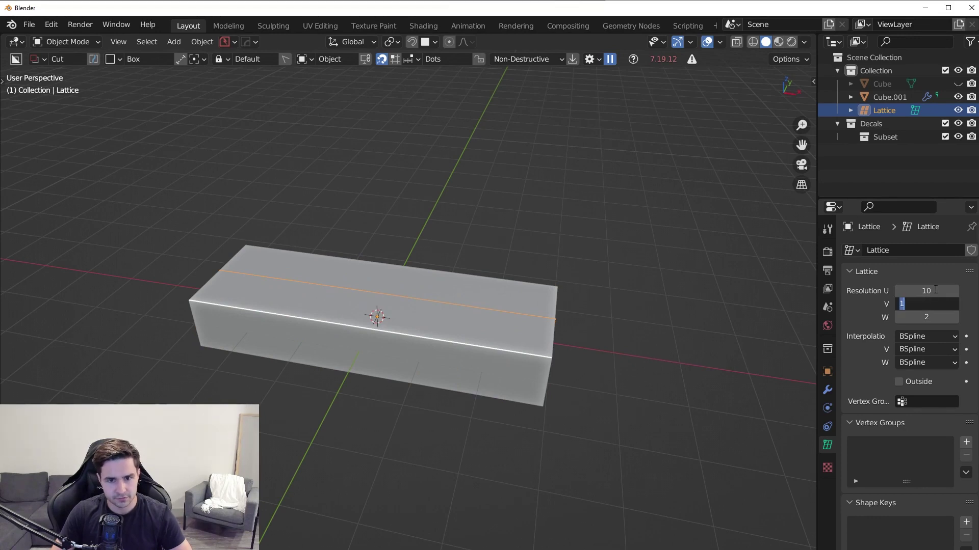
left_click(953, 305)
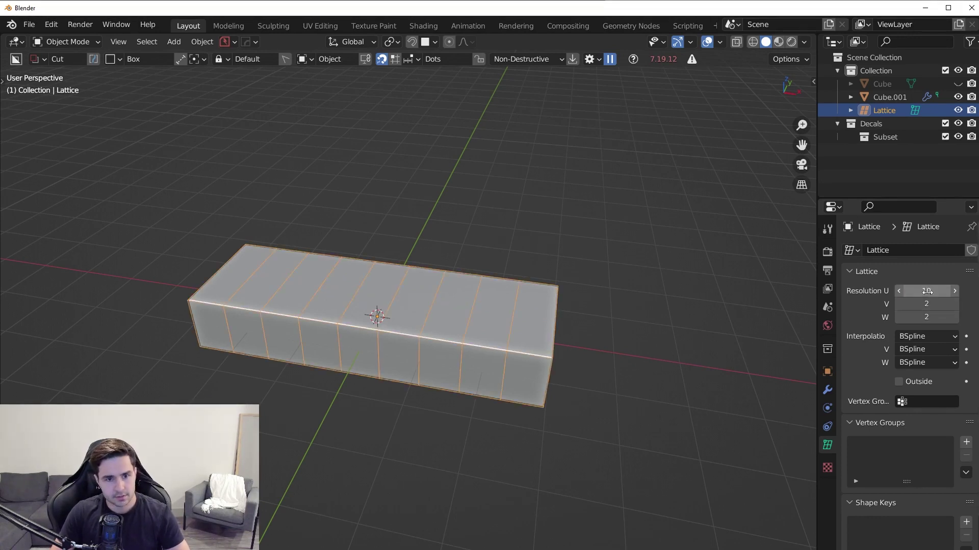
- Set the lattice's U resolution to 8 and enter Edit Mode on it
left_click_drag(926, 291, 918, 291)
middle_click_drag(654, 364, 571, 352, "shift")
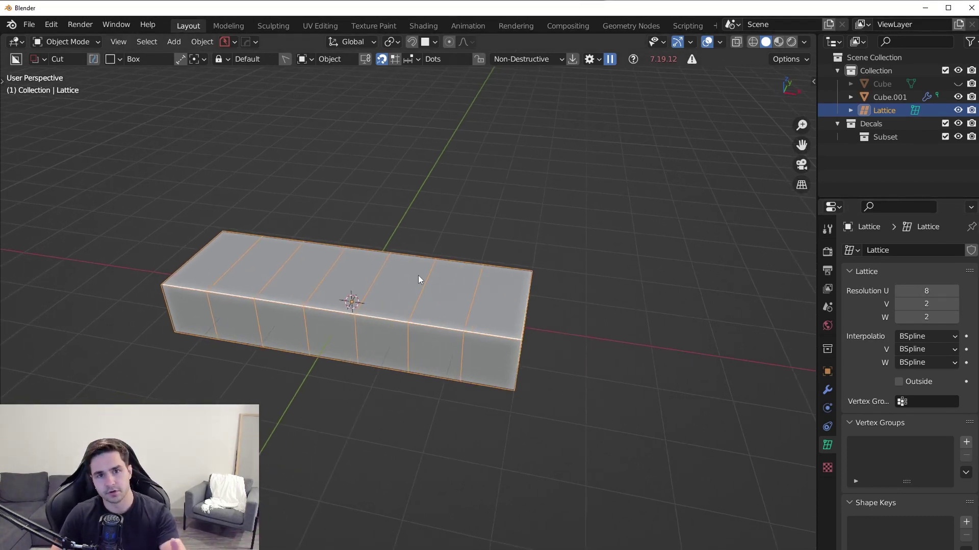
key("Tab")
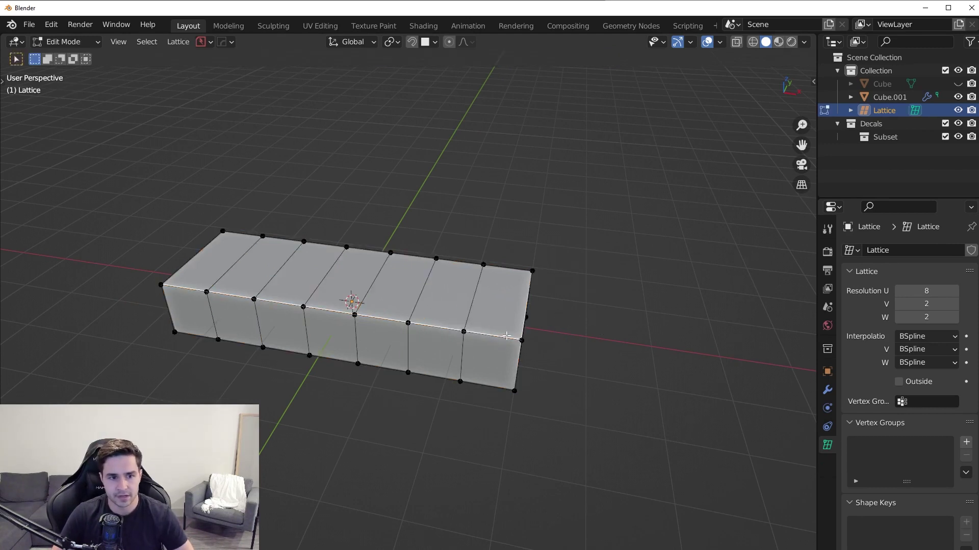
- Lower the two upper lattice points at the positive X end along the Z axis
left_click(519, 337)
left_click(532, 271, "shift")
middle_click_drag(600, 388, 579, 354)
key("g")
key("z")
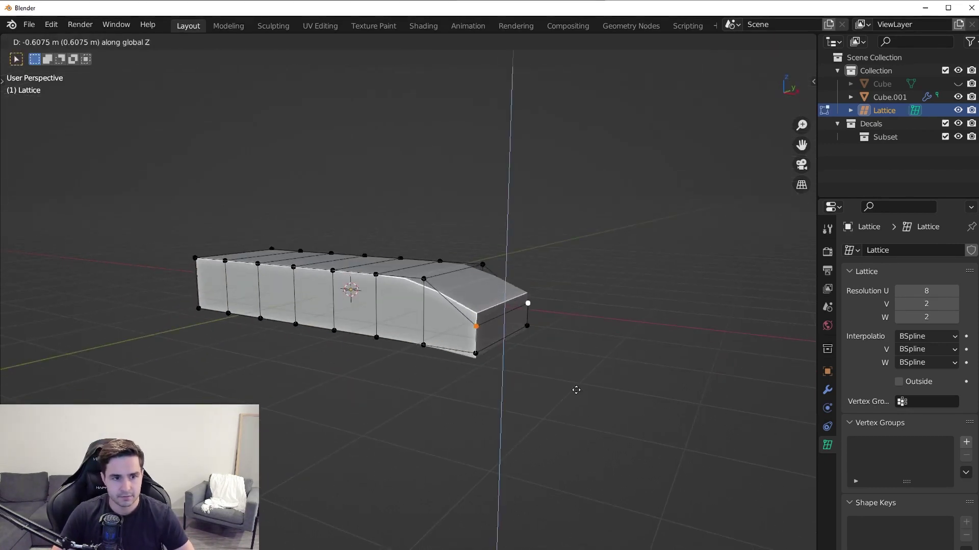
left_click(580, 385)
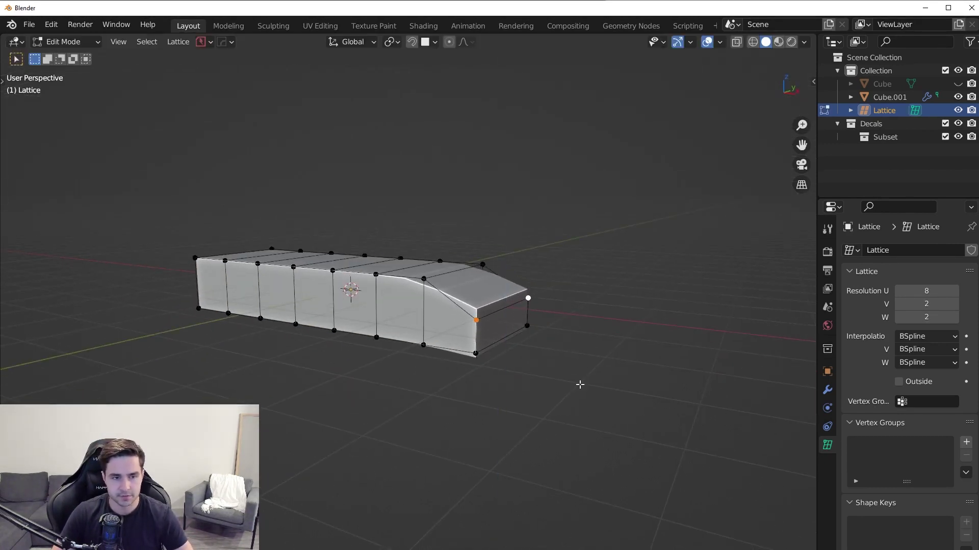
- Lower the next pair of upper lattice points inward from that end along Z, one at a time, to continue the slope
left_click(426, 280)
key("g")
key("z")
left_click(496, 295)
left_click(482, 265)
key("g")
key("z")
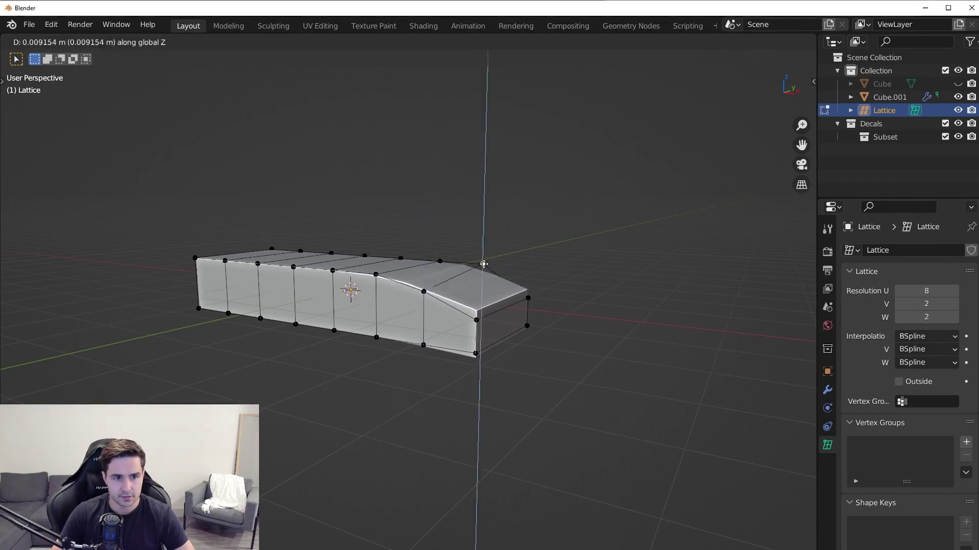
left_click(454, 284)
- Turn on proportional editing and move a middle pair of upper lattice points slightly down along Z with an enlarged falloff
left_click(332, 270)
key("o")
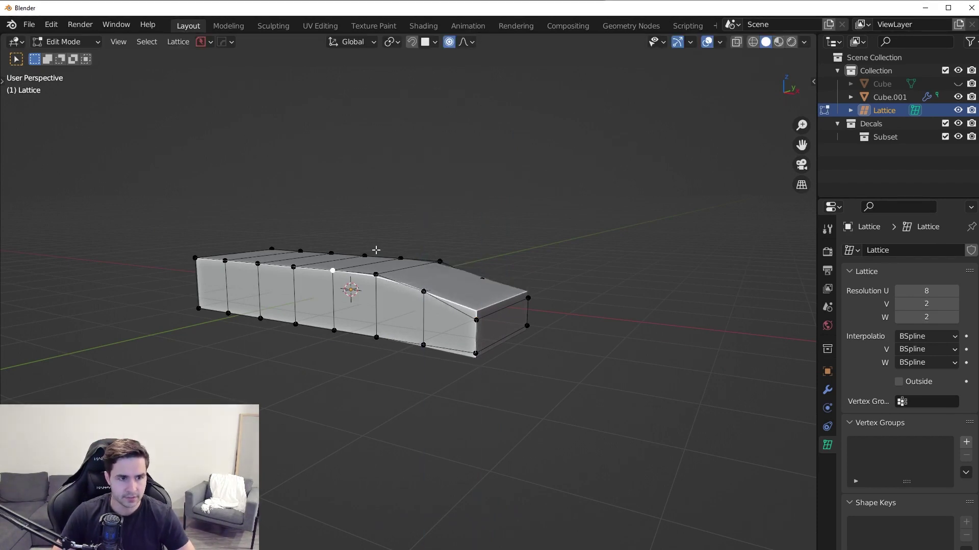
key("g")
scroll(504, 364, "down", 8)
key("z")
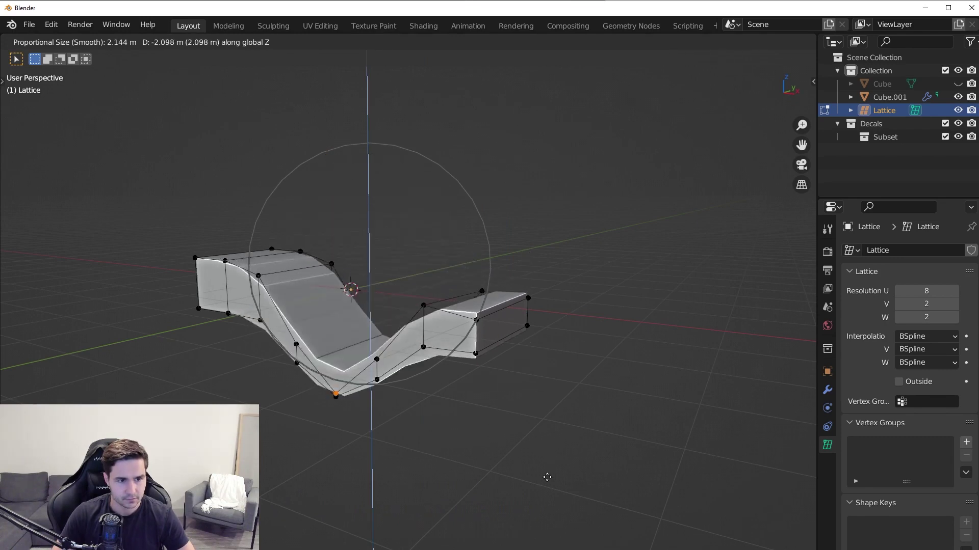
left_click(514, 375)
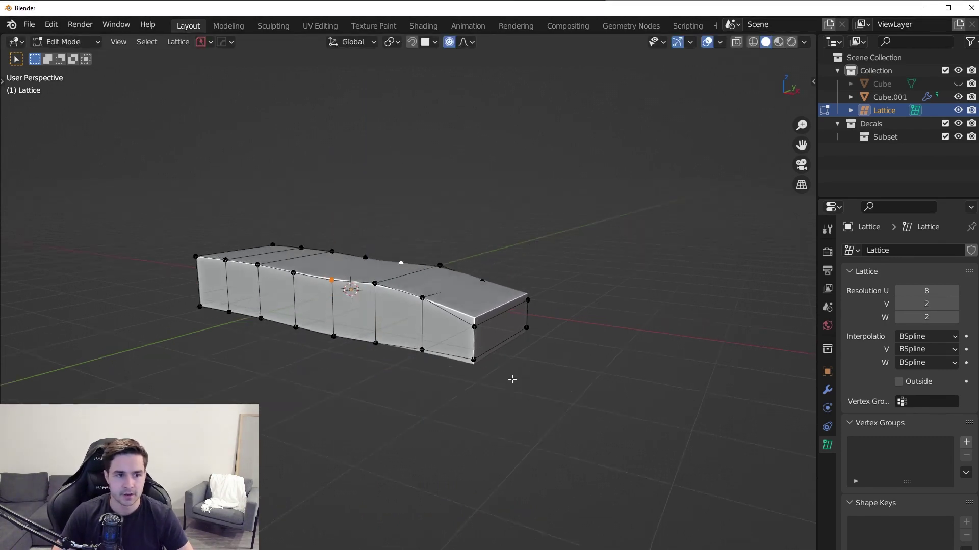
- Raise the same middle pair of lattice points along Z to form a smooth hump, and return to Object Mode
middle_click_drag(512, 378, 540, 357)
key("g")
key("z")
left_click(543, 292)
key("Tab")
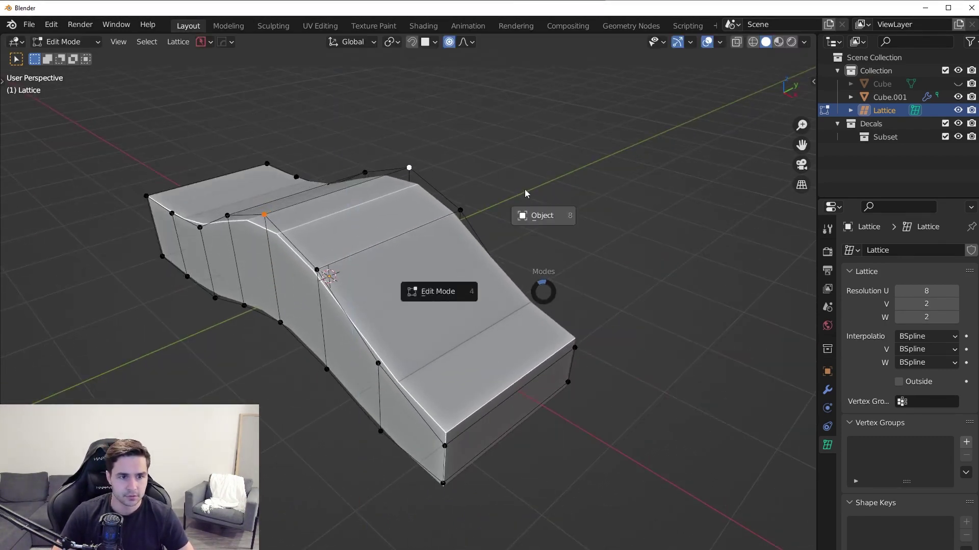
left_click(525, 193)
- Subdivide all faces of the deformed box into a much denser mesh and return to Object Mode
left_click(437, 315)
key("Tab")
left_click(587, 311)
right_click(547, 307)
key("Escape")
key("a")
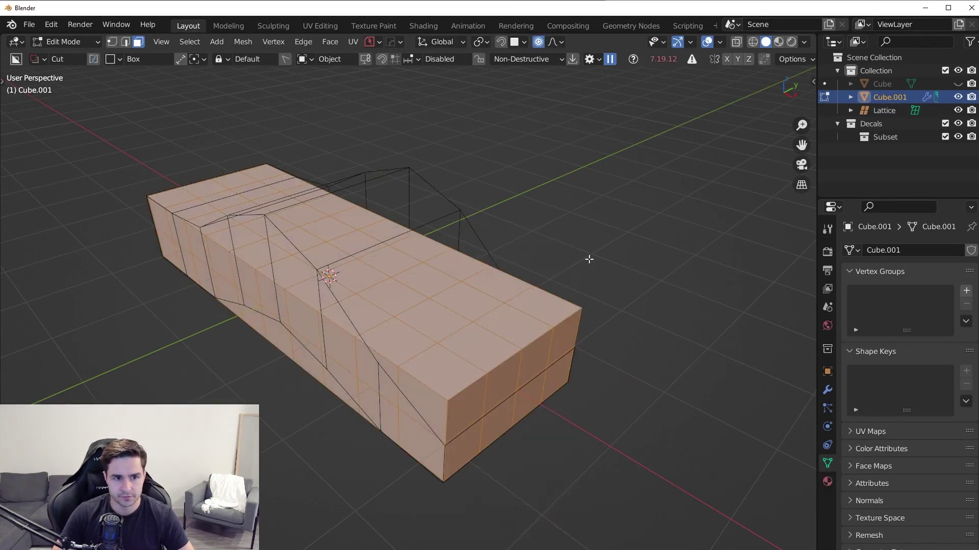
right_click(586, 301)
left_click(558, 296)
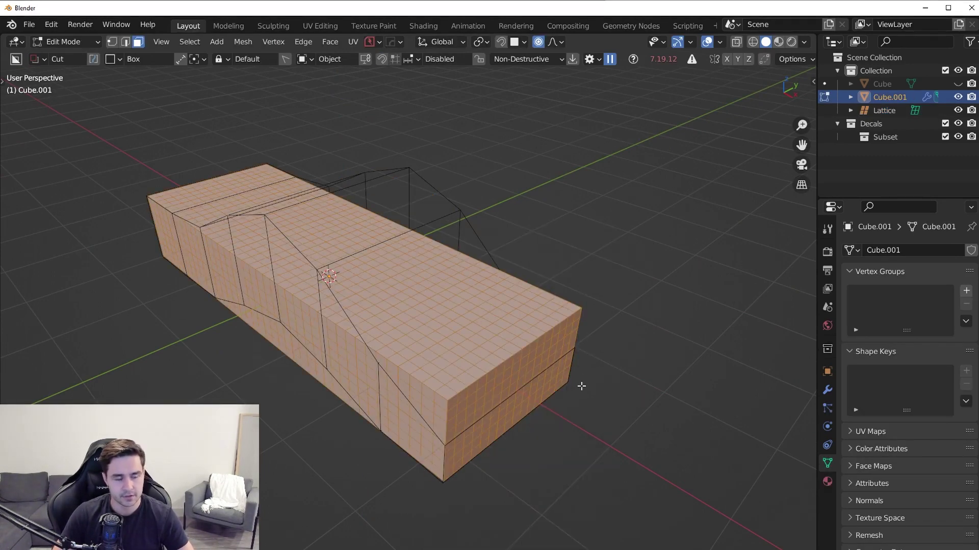
key("Tab")
middle_click_drag(576, 387, 593, 345)
key("Tab")
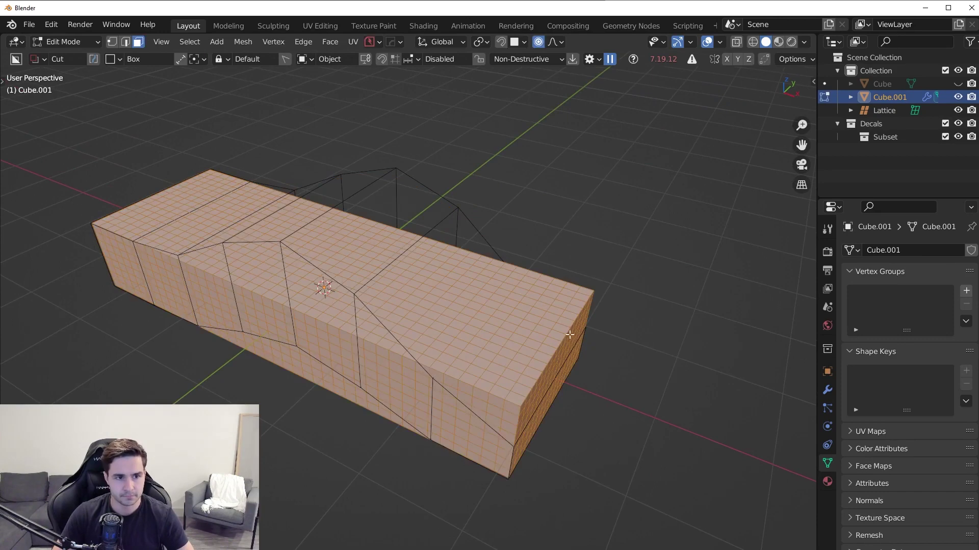
right_click(569, 335)
key("Escape")
key("Tab")
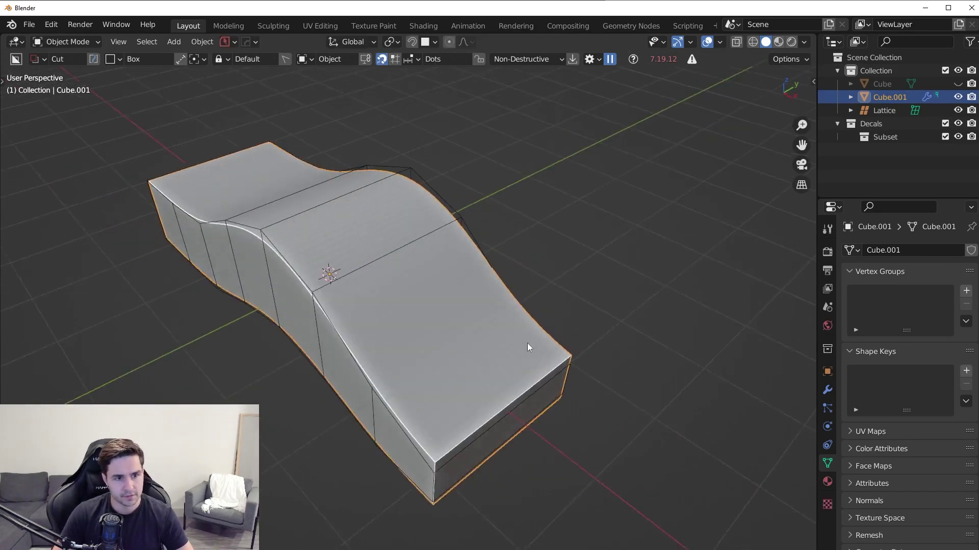
- Move the lattice's two corner points on one side of the negative X end inward along Y with proportional editing
mouse_move(405, 247)
middle_mouse_down()
mouse_move(519, 271)
mouse_move(330, 303)
middle_mouse_up()
left_click(158, 286)
key("Tab")
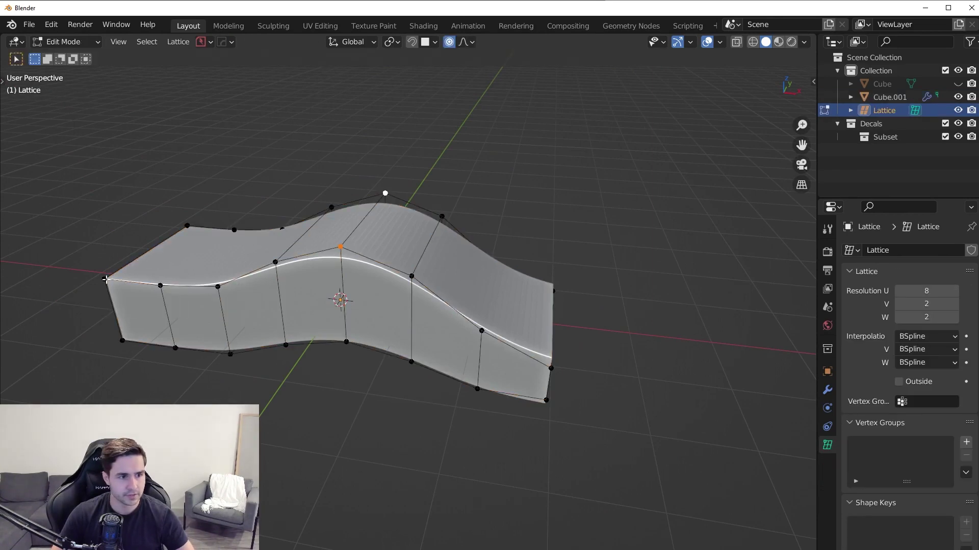
left_click(123, 337)
middle_click_drag(203, 334, 569, 391)
key("g")
key("y")
left_click(539, 382)
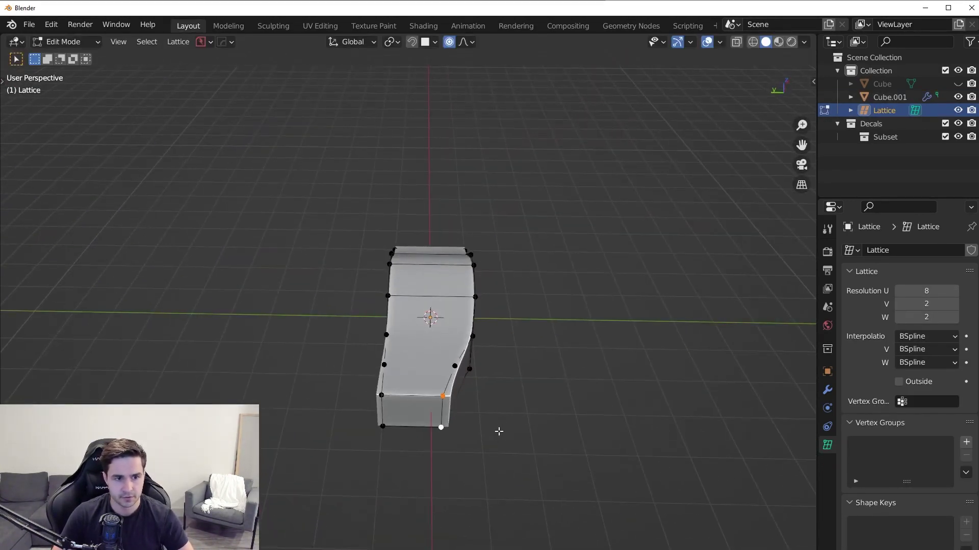
- Mirror the box's tapered side across the Y axis with a Mirror modifier
key("Tab")
left_click(429, 377)
key("Tab")
key("Tab")
left_click(520, 342)
key("alt+x")
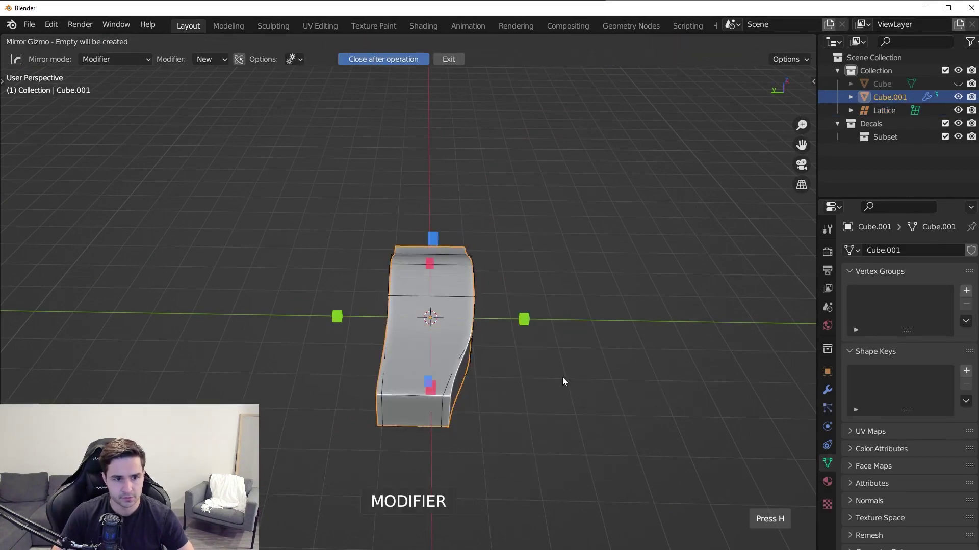
left_click(524, 319)
middle_click_drag(528, 323, 465, 311)
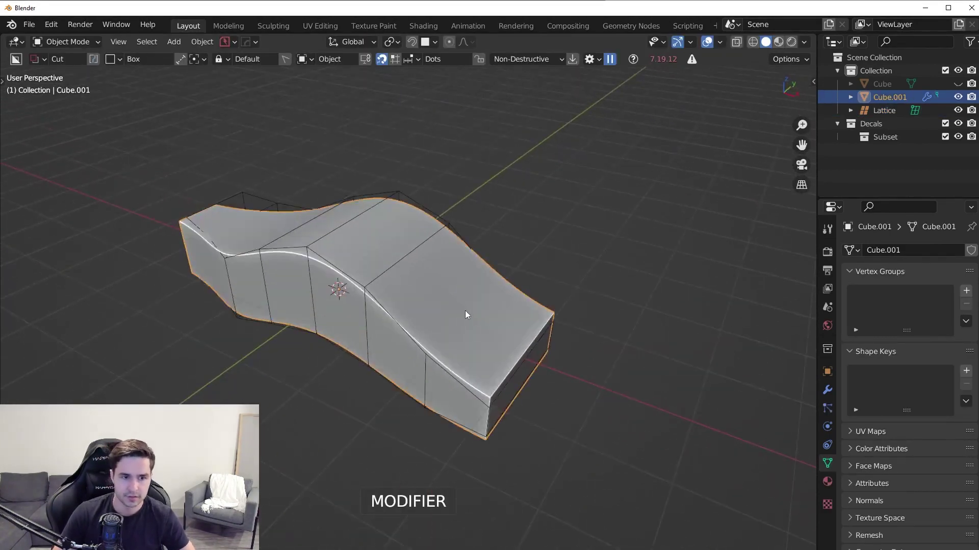
- Shade the box smooth and enable Auto Smooth at 30° in its normals settings
right_click(502, 270)
left_click(499, 265)
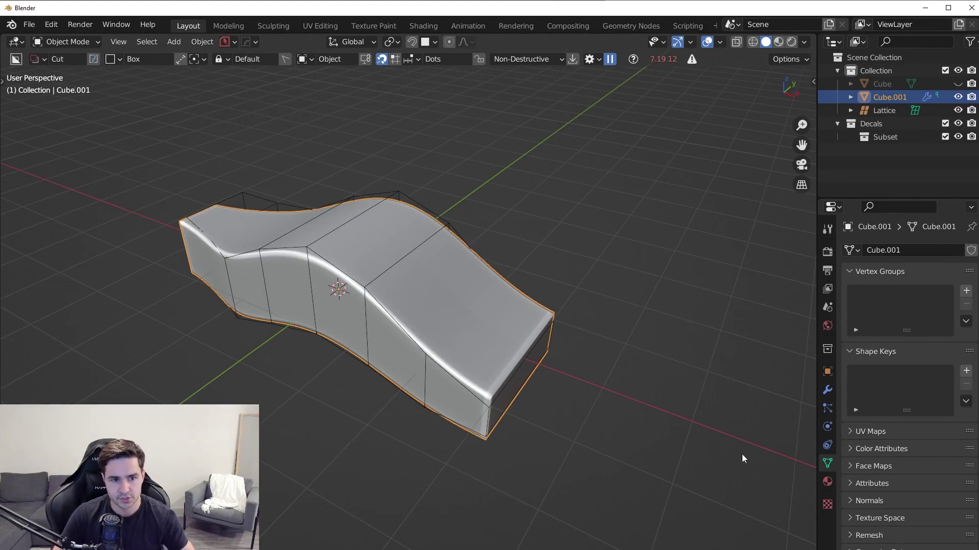
left_click(869, 501)
left_click(899, 519)
mouse_move(505, 326)
middle_mouse_down()
mouse_move(531, 333)
mouse_move(459, 336)
middle_mouse_up()
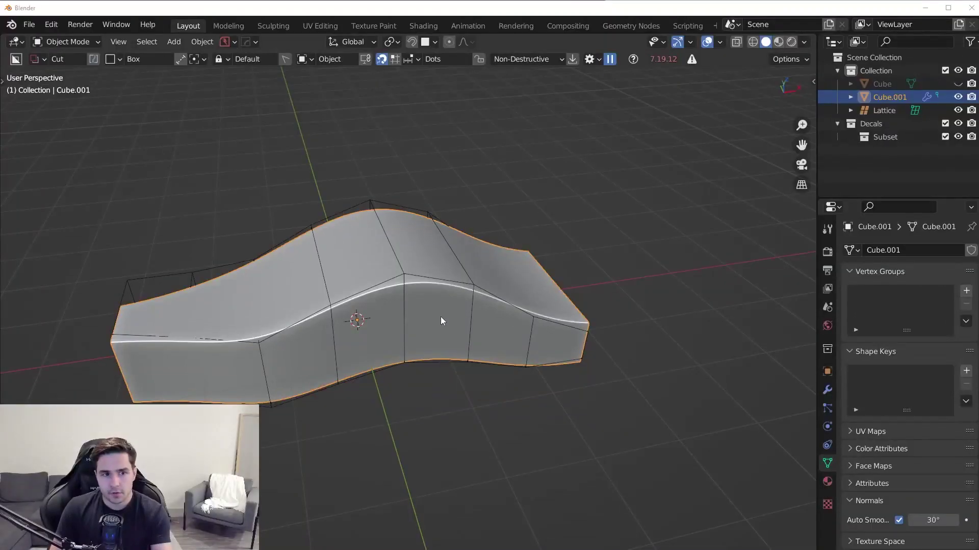
- Enter Edit Mode on the lattice and inspect its control points around the hump
left_click(415, 274)
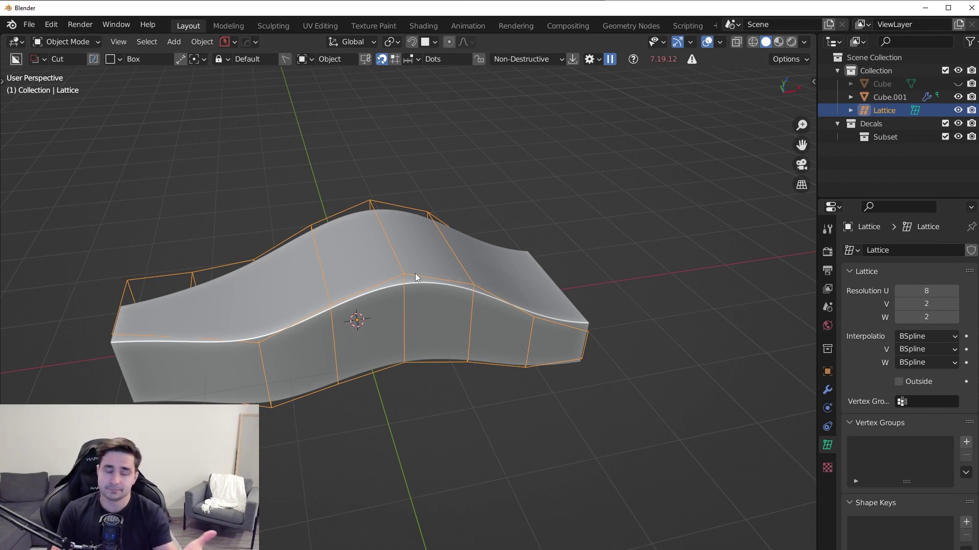
key("Tab")
middle_click_drag(448, 311, 383, 230)
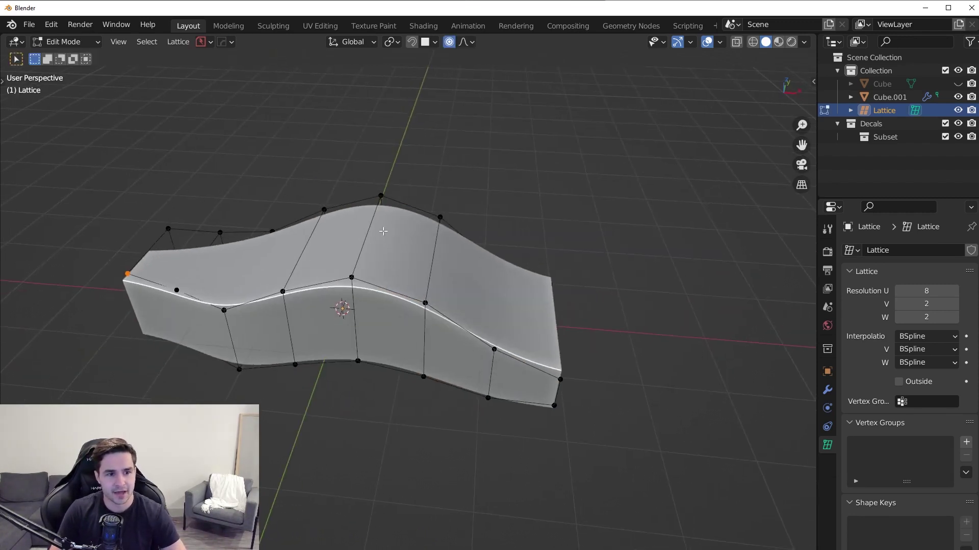
left_click(383, 211)
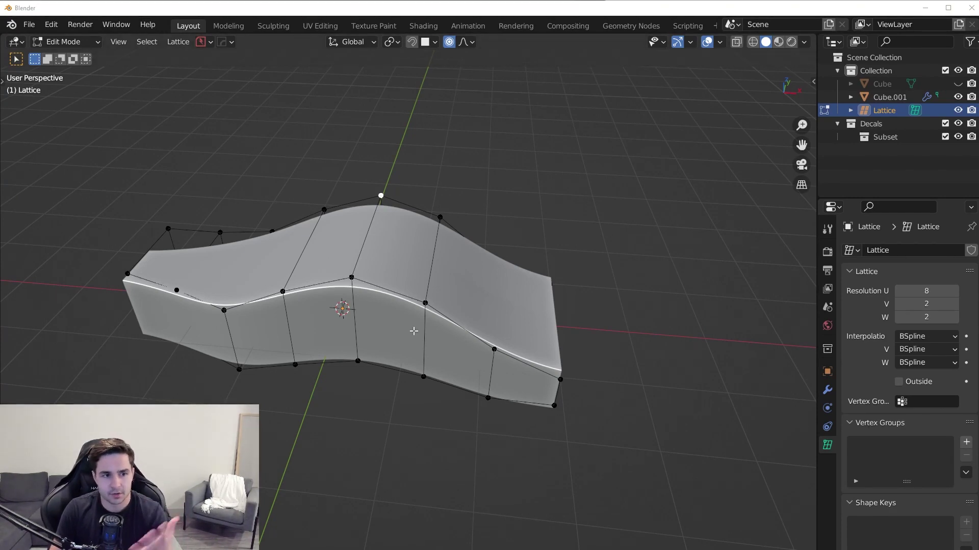
middle_click_drag(406, 321, 423, 231)
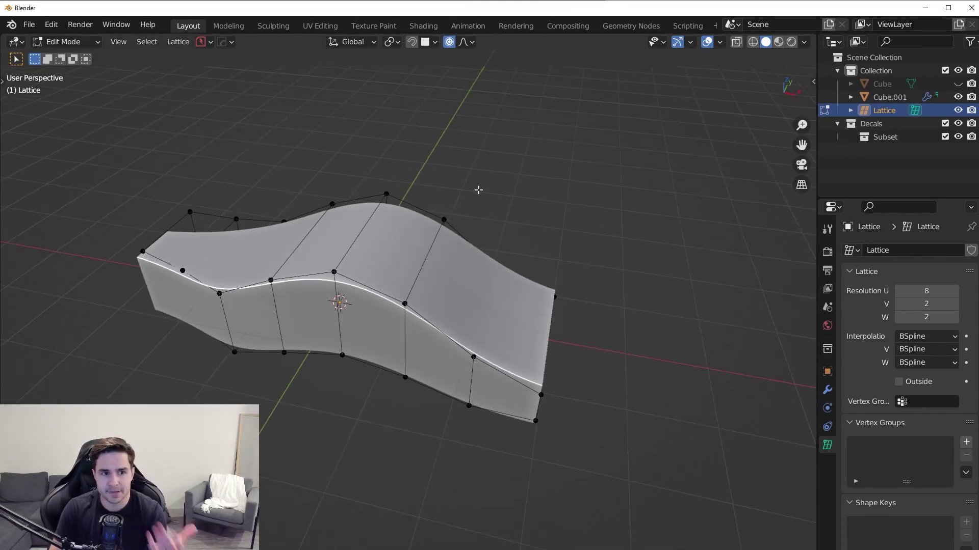